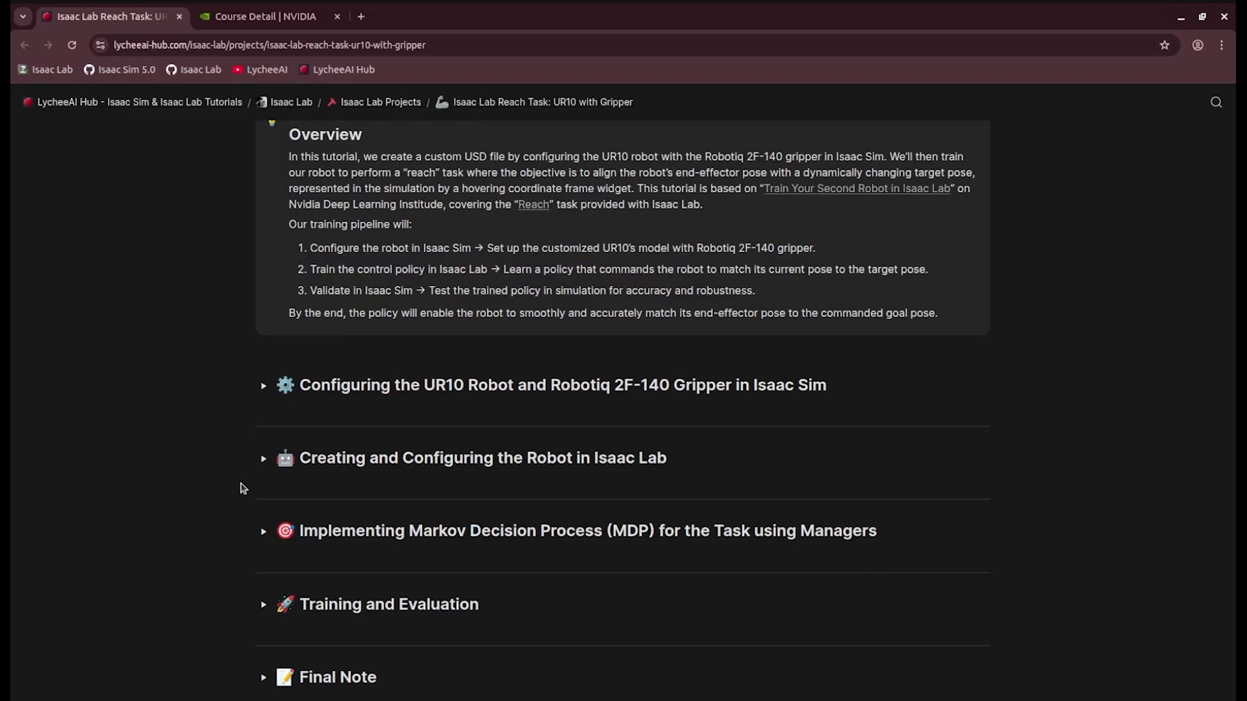
Step: Expand the tutorial section 'Configuring the UR10 Robot and Robotiq 2F-140 Gripper in Isaac Sim'
left_click(263, 385)
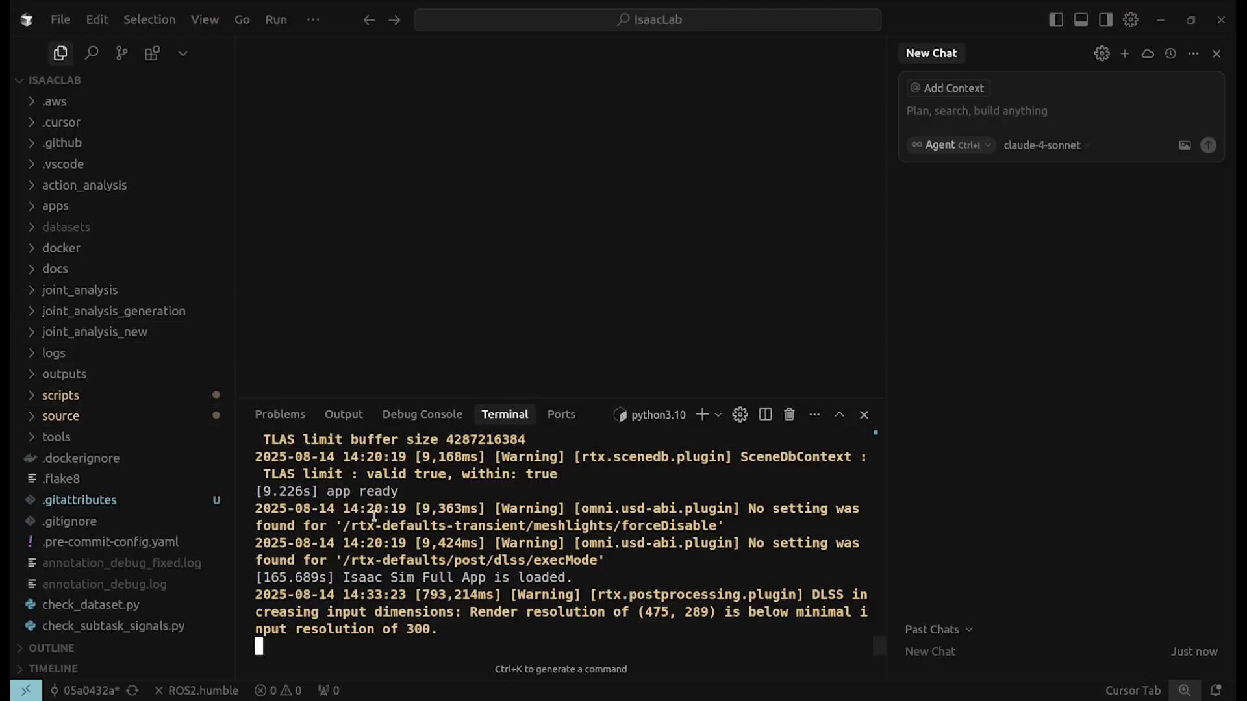
Step: Start a new bash terminal in the IsaacLab project for launching Isaac Sim 4.5.0
left_click(197, 23)
left_click(513, 417)
left_click(702, 416)
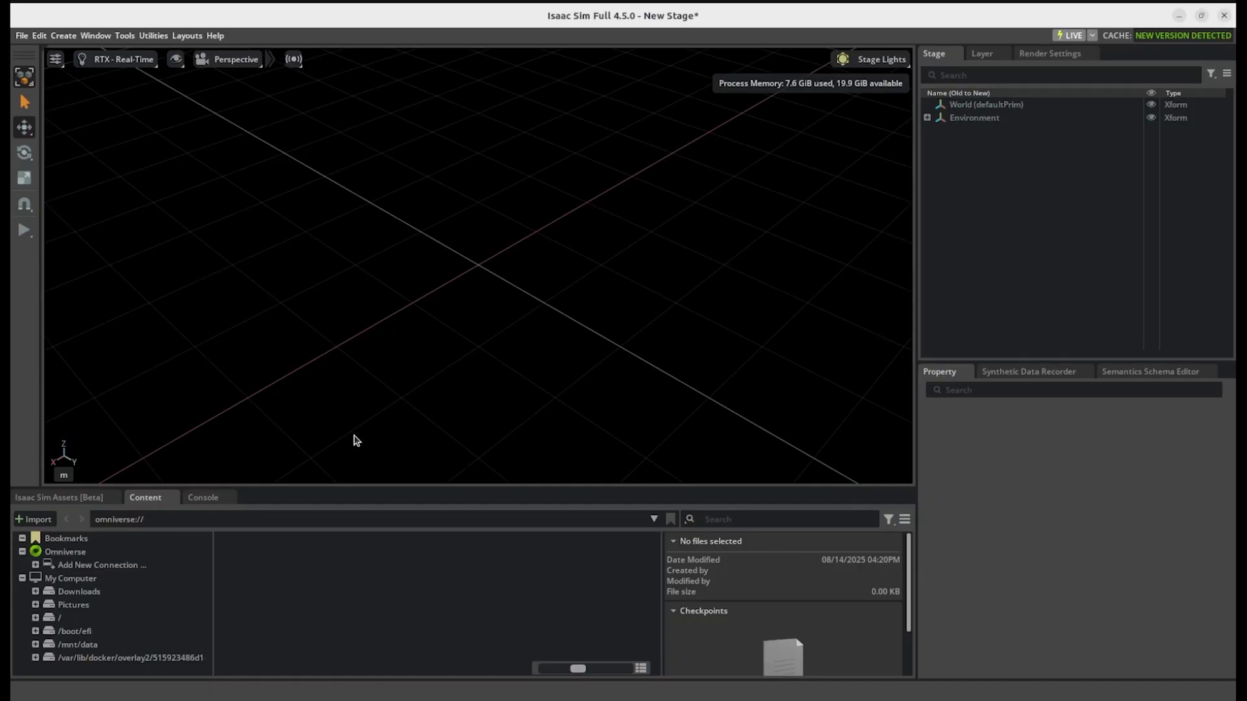
Step: Scroll the tutorial down to sections 2 and 3 on adding the UR10 and gripper
scroll(900, 380, "down", 2)
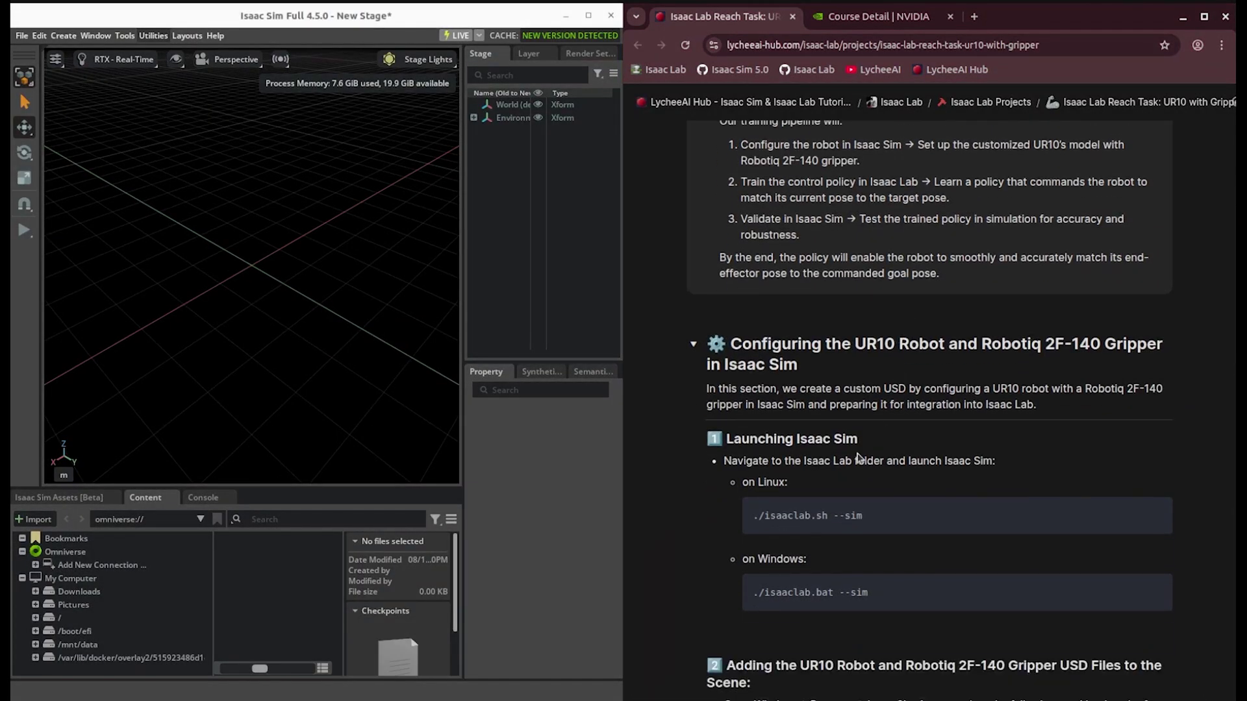
scroll(857, 460, "down", 6)
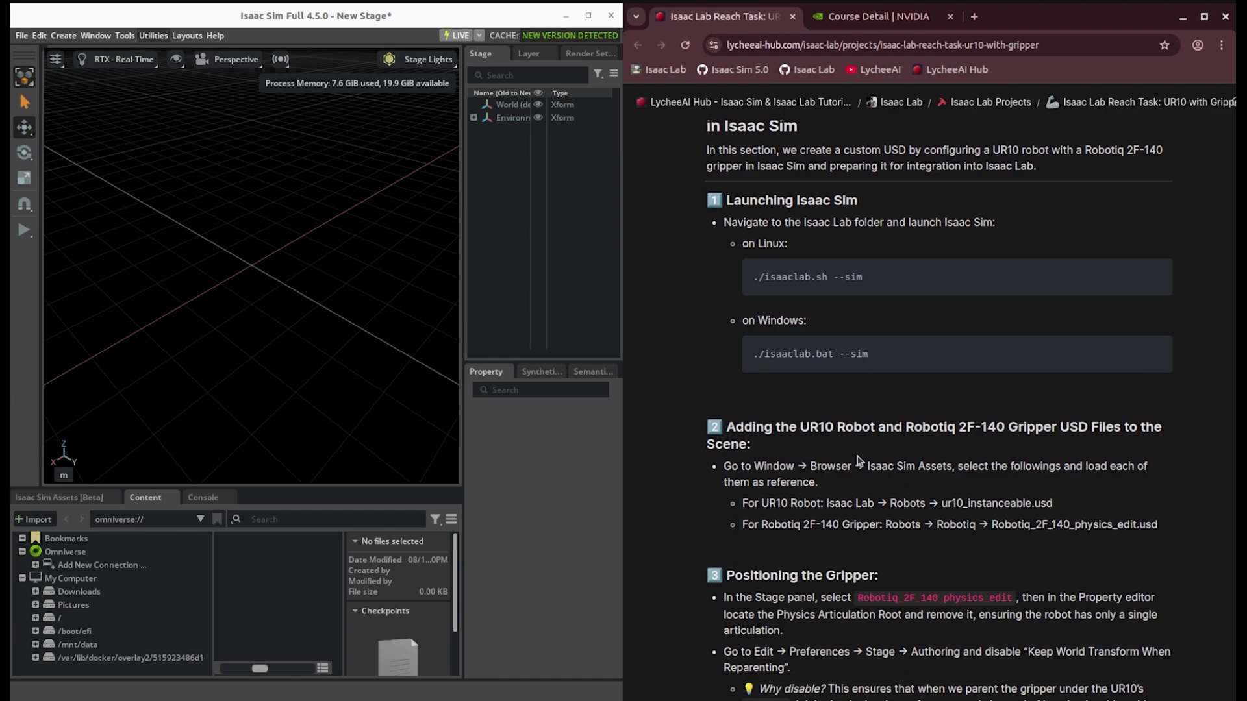
scroll(858, 461, "down", 2)
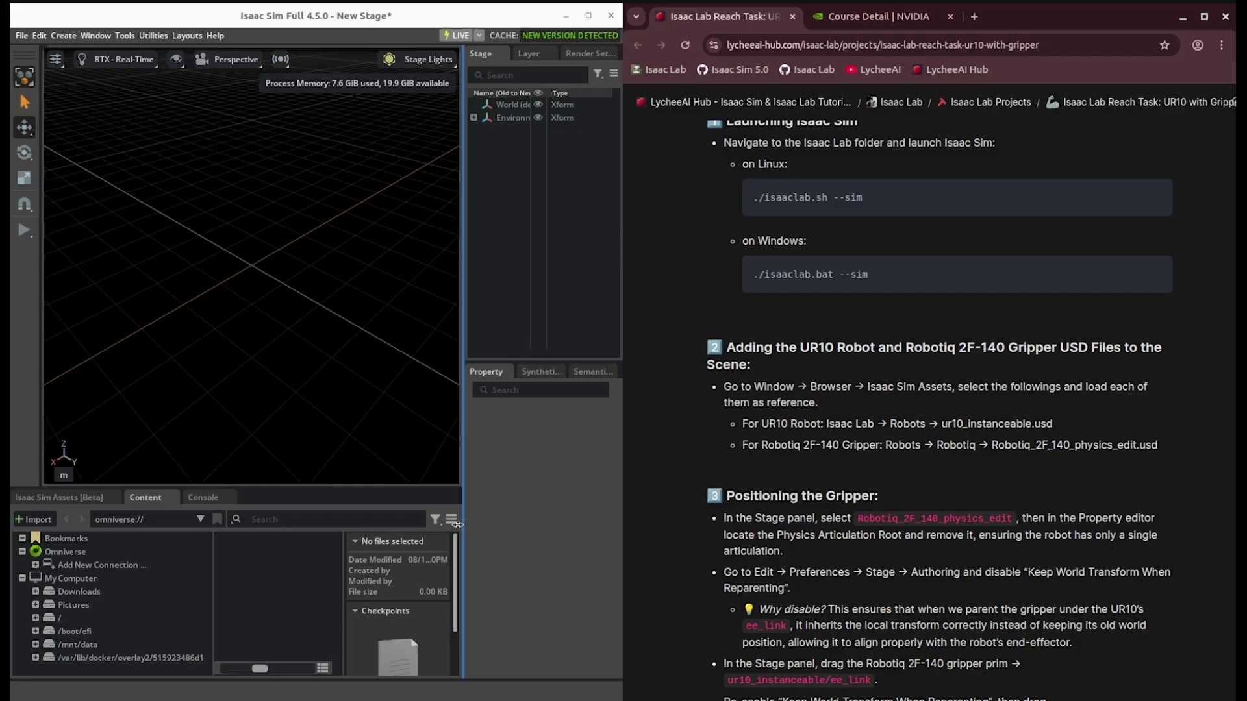
Step: Show an enlarged Isaac Sim Assets panel with the window maximized
left_click(44, 498)
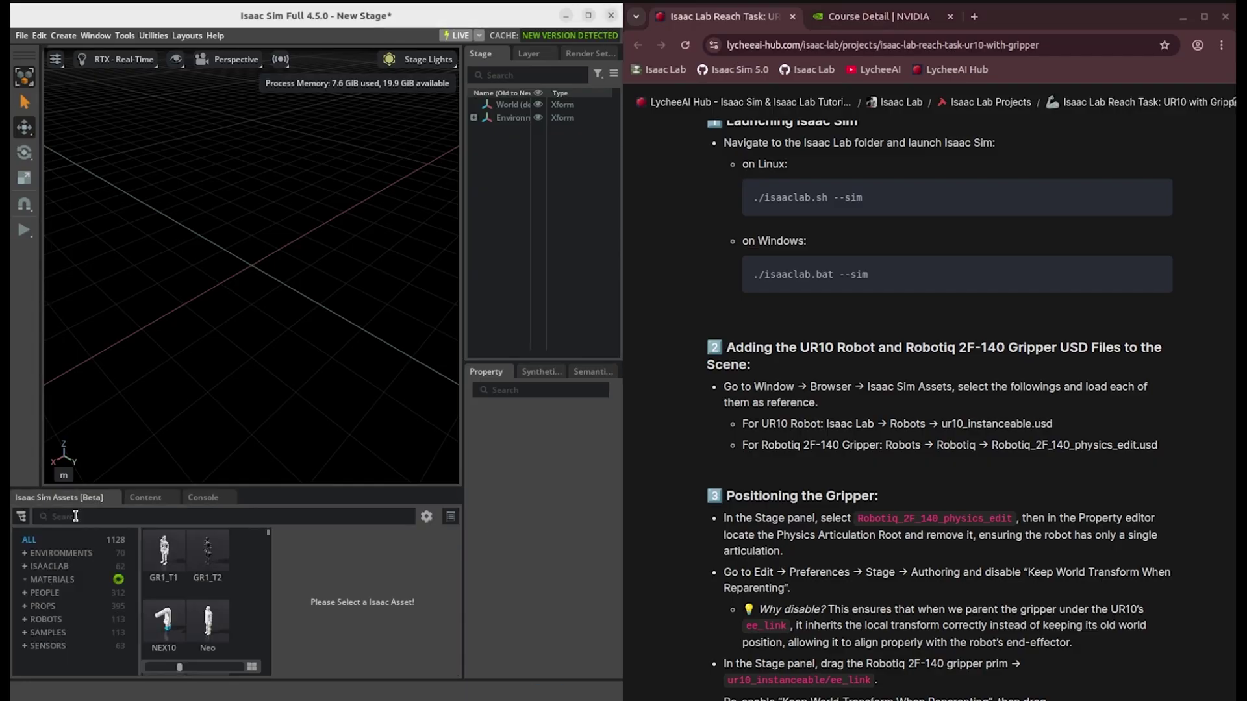
left_click_drag(167, 487, 169, 418)
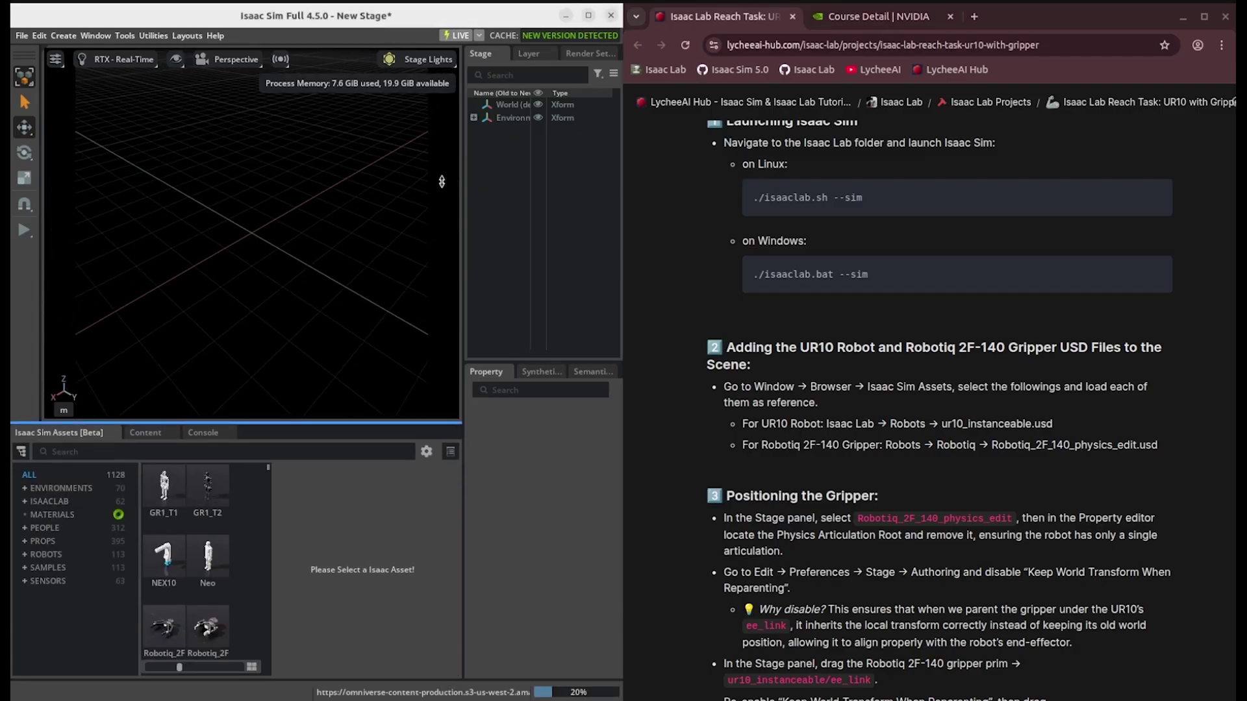
left_click(588, 15)
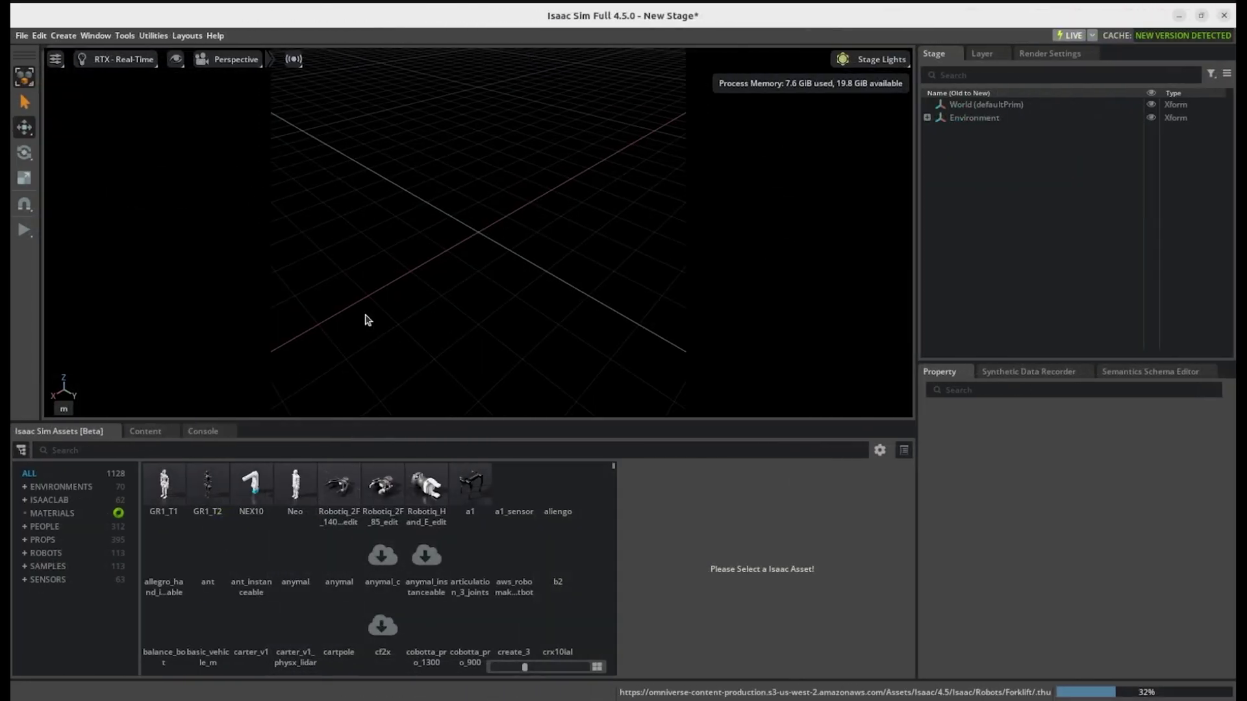
Step: Load ur10_instanceable from ISAACLAB > ROBOTS > UNIVERSALROBOTS > UR10 as a reference
left_click(62, 501)
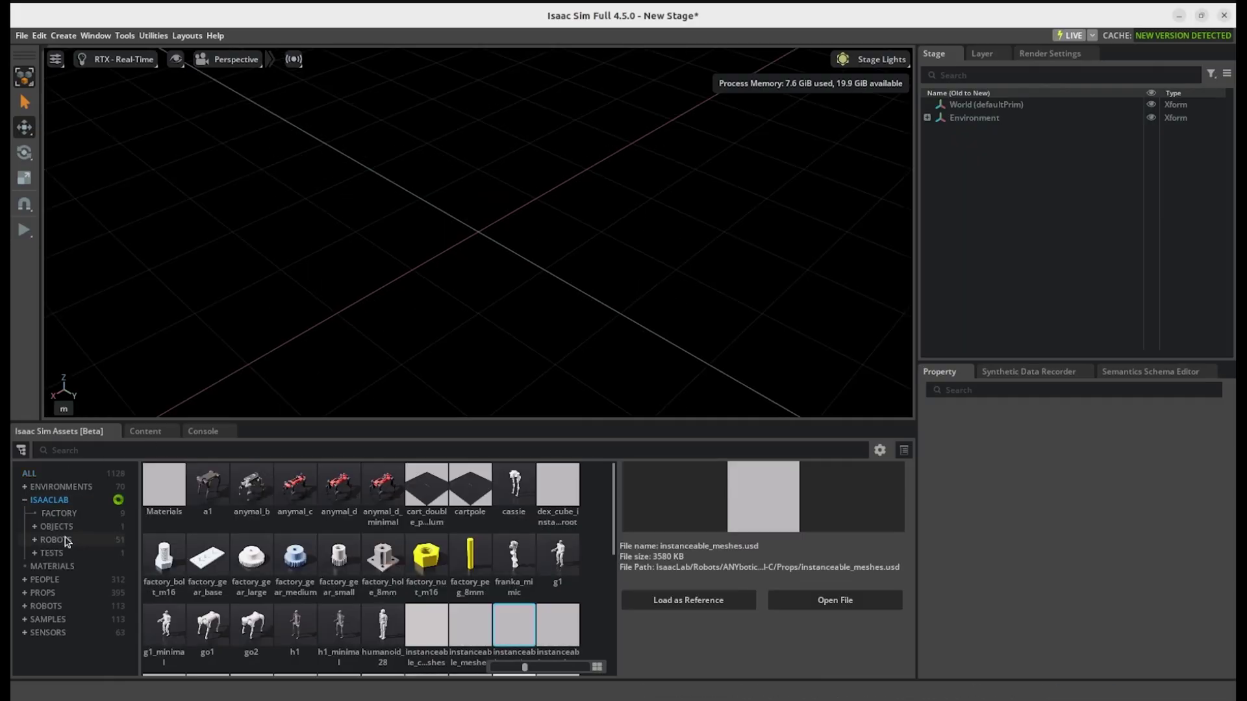
left_click(65, 541)
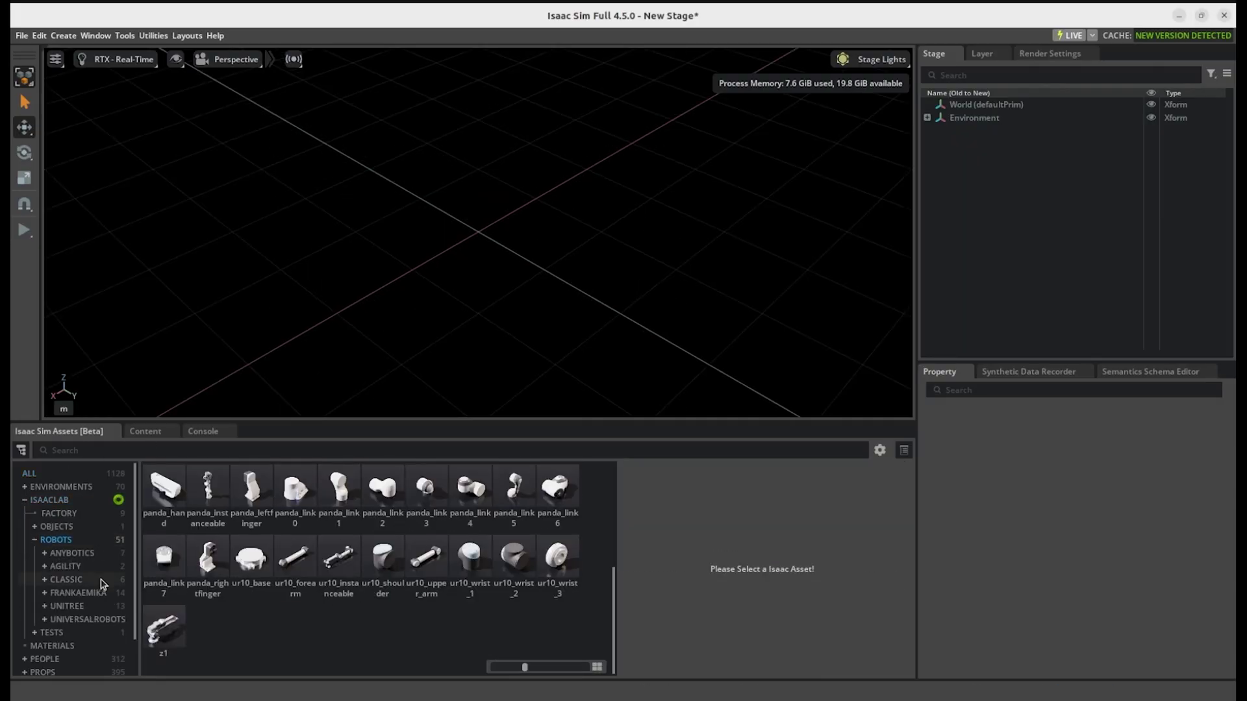
left_click(81, 622)
scroll(66, 588, "down", 2)
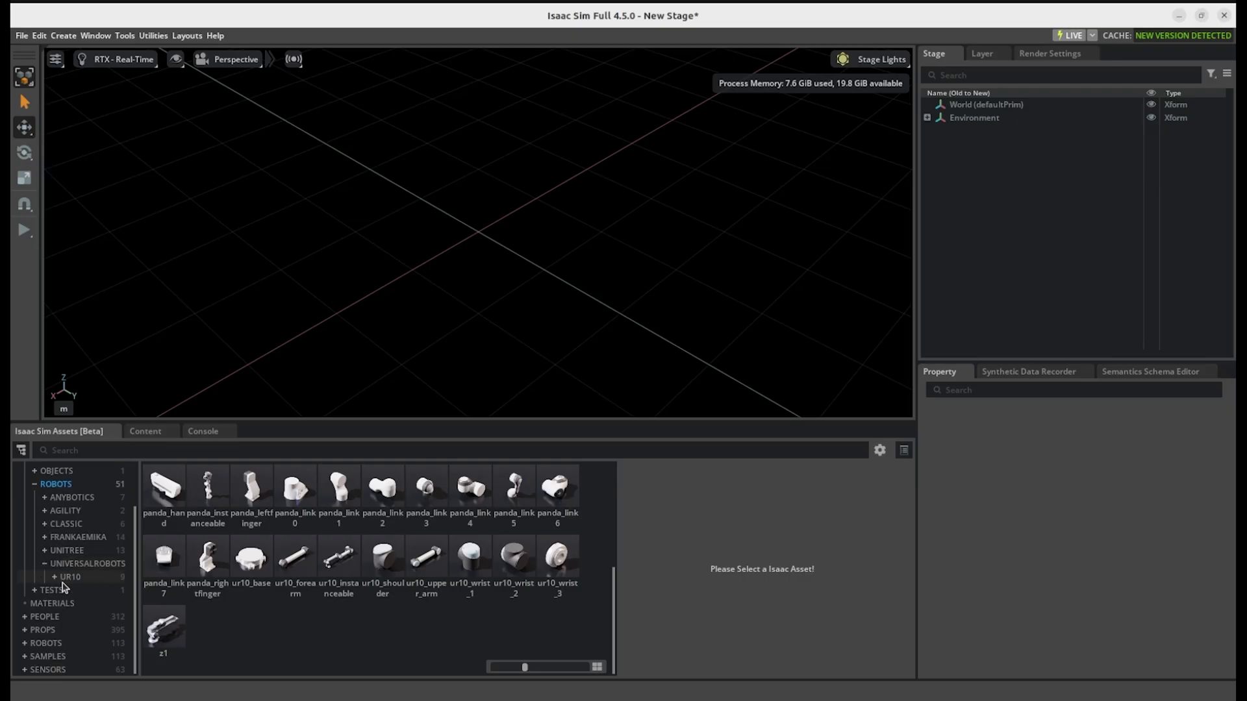
left_click(67, 578)
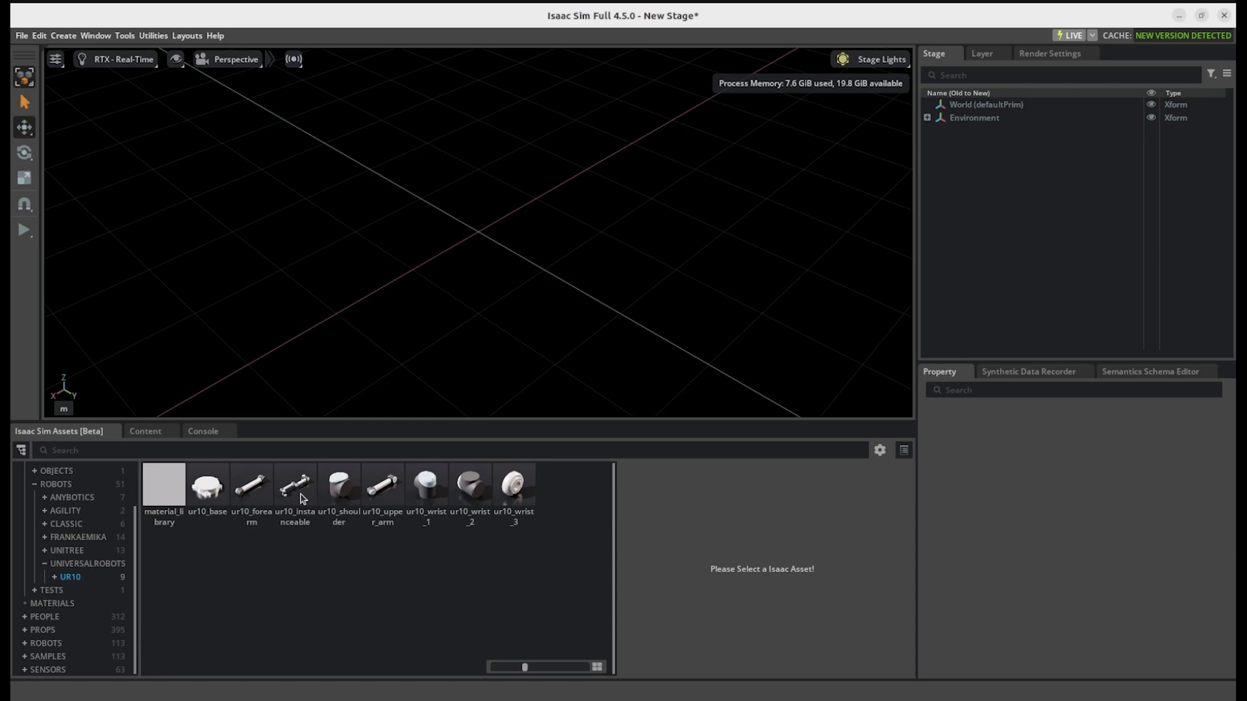
left_click(291, 504)
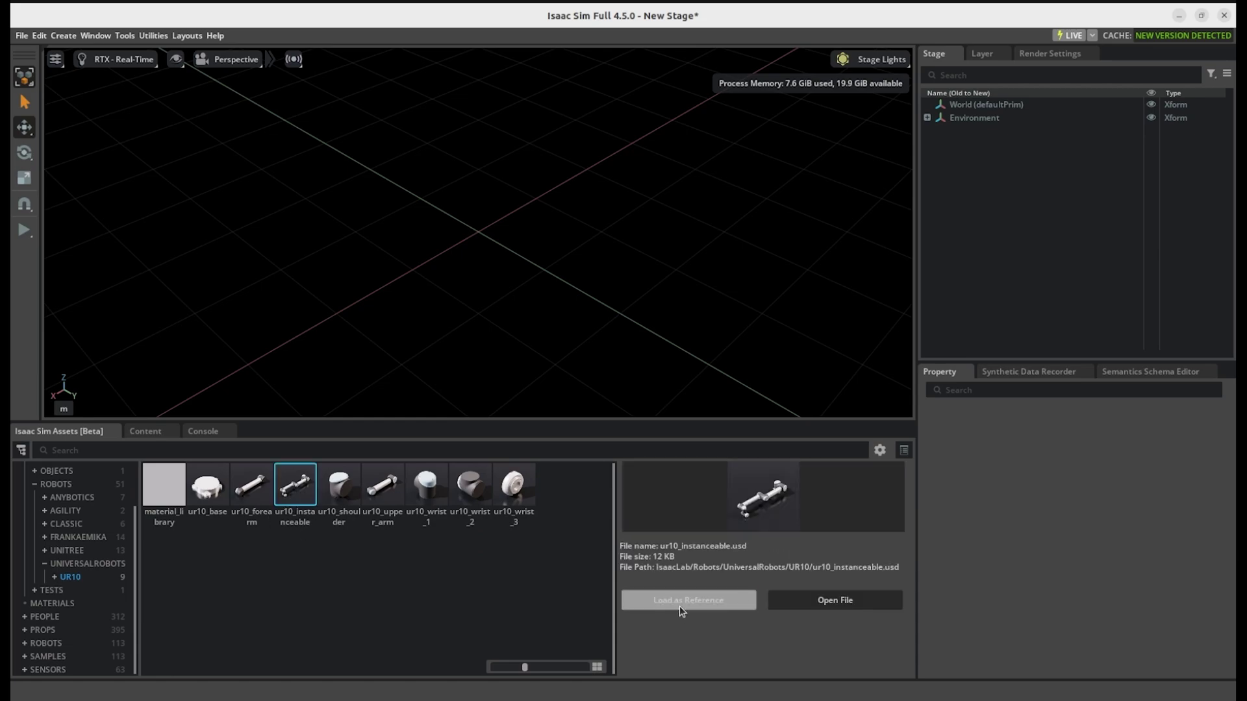
left_click(679, 607)
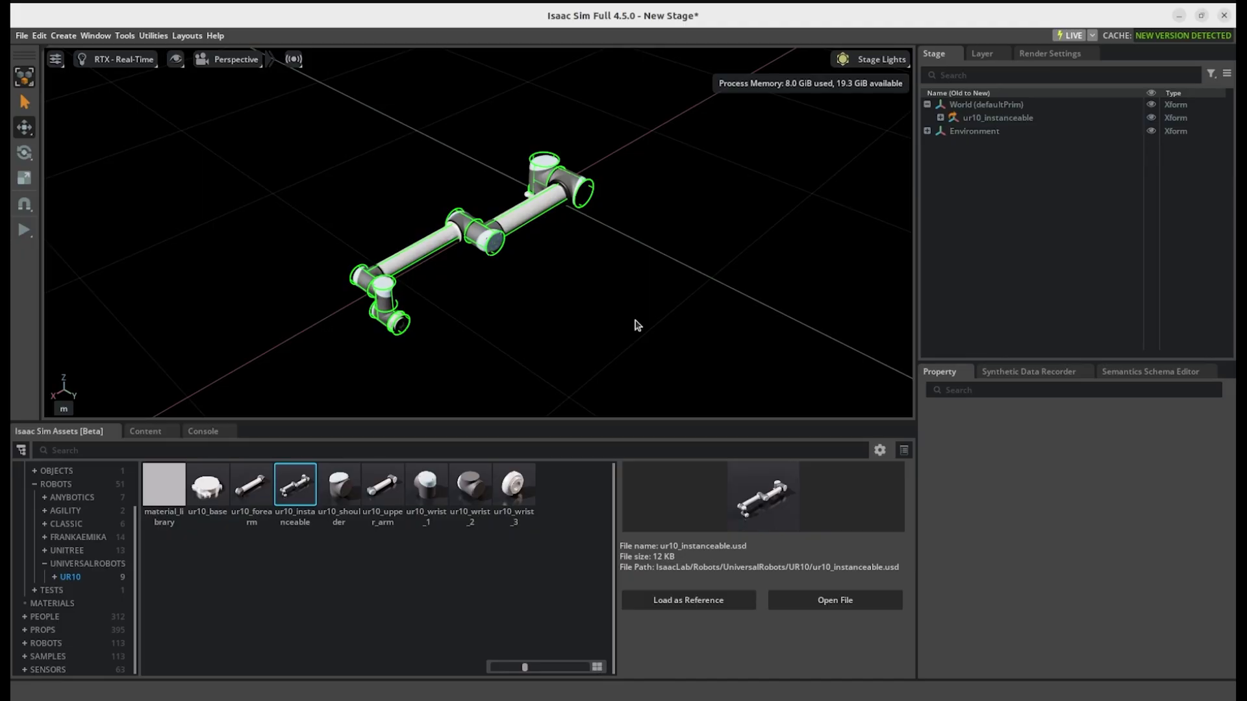
Step: Add Robotiq_2F_140_physics_edit from ROBOTS > ROBOTIQ and frame it in the viewport
left_click(113, 480)
scroll(65, 578, "down", 3)
scroll(80, 590, "down", 4)
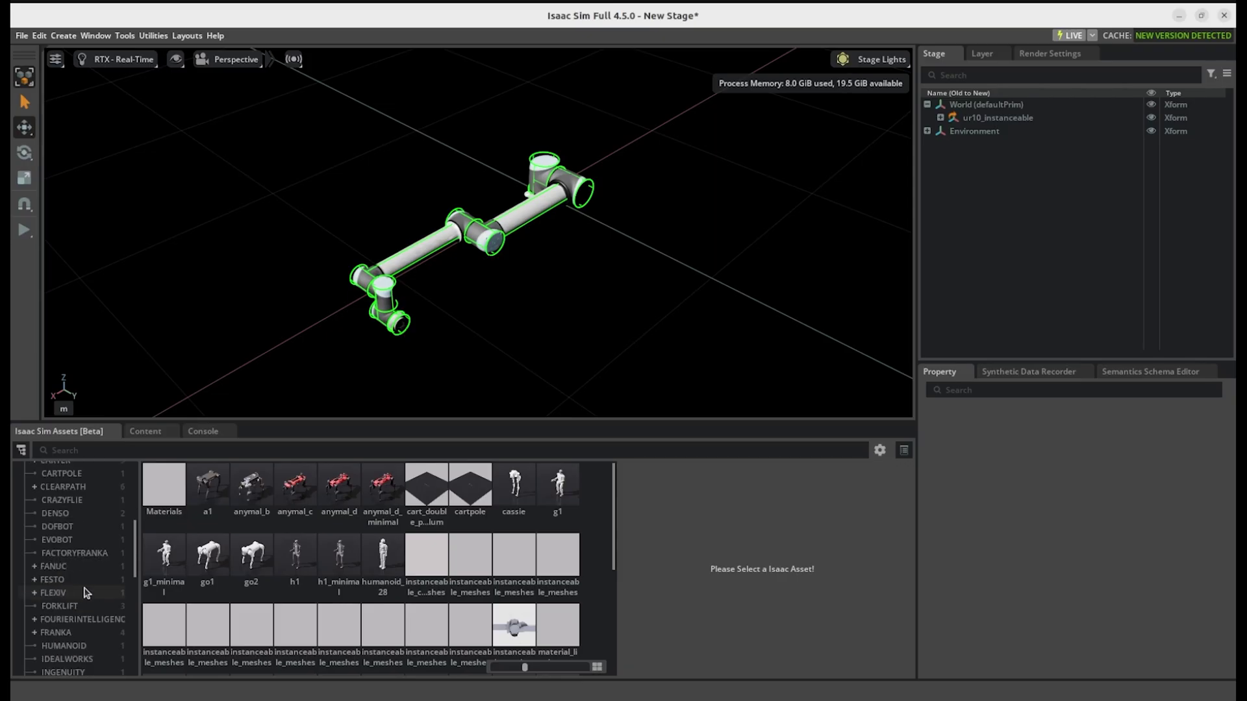
scroll(87, 593, "down", 5)
left_click(59, 566)
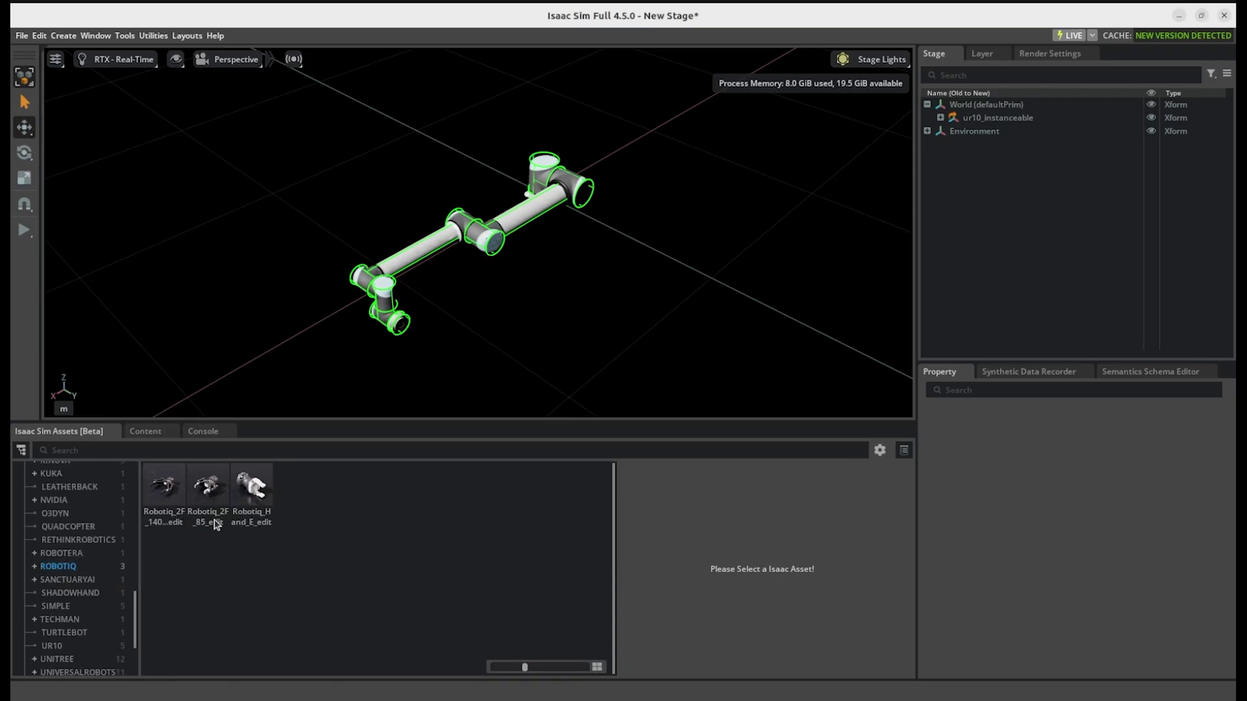
left_click(169, 492)
double_click(169, 492)
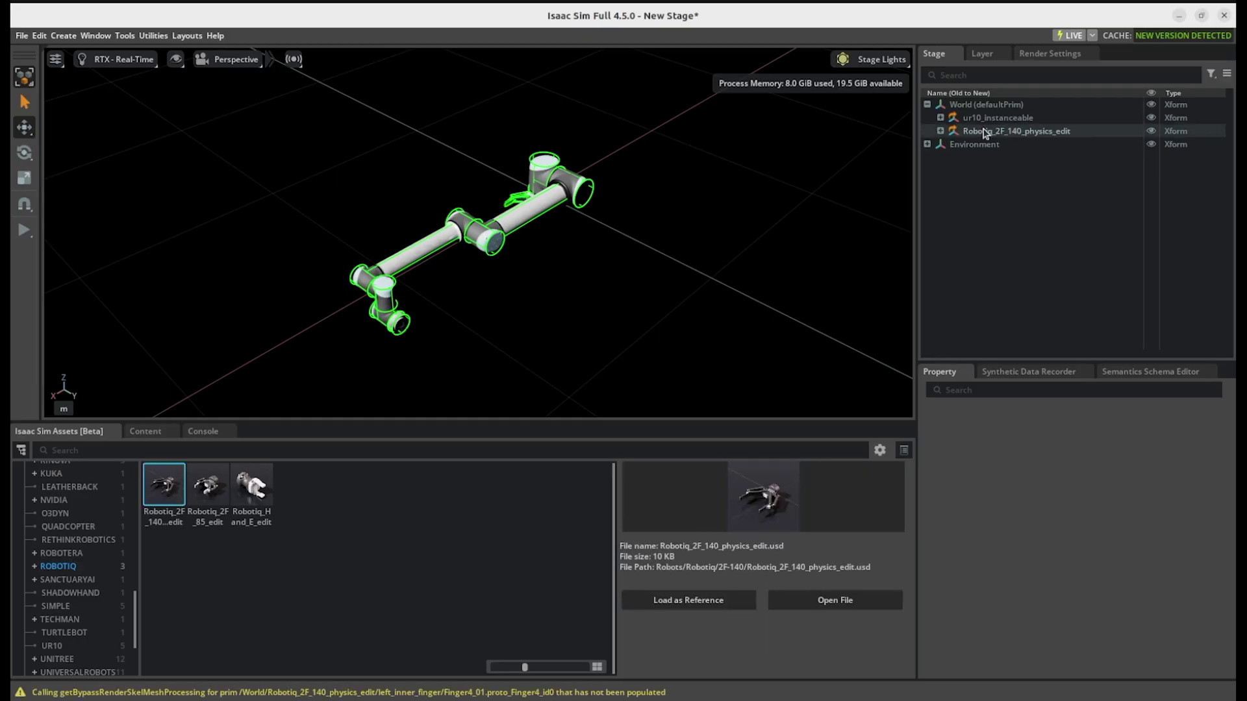
key("f")
Step: Switch the stage lighting to the Grey Studio rig
scroll(572, 302, "down", 6)
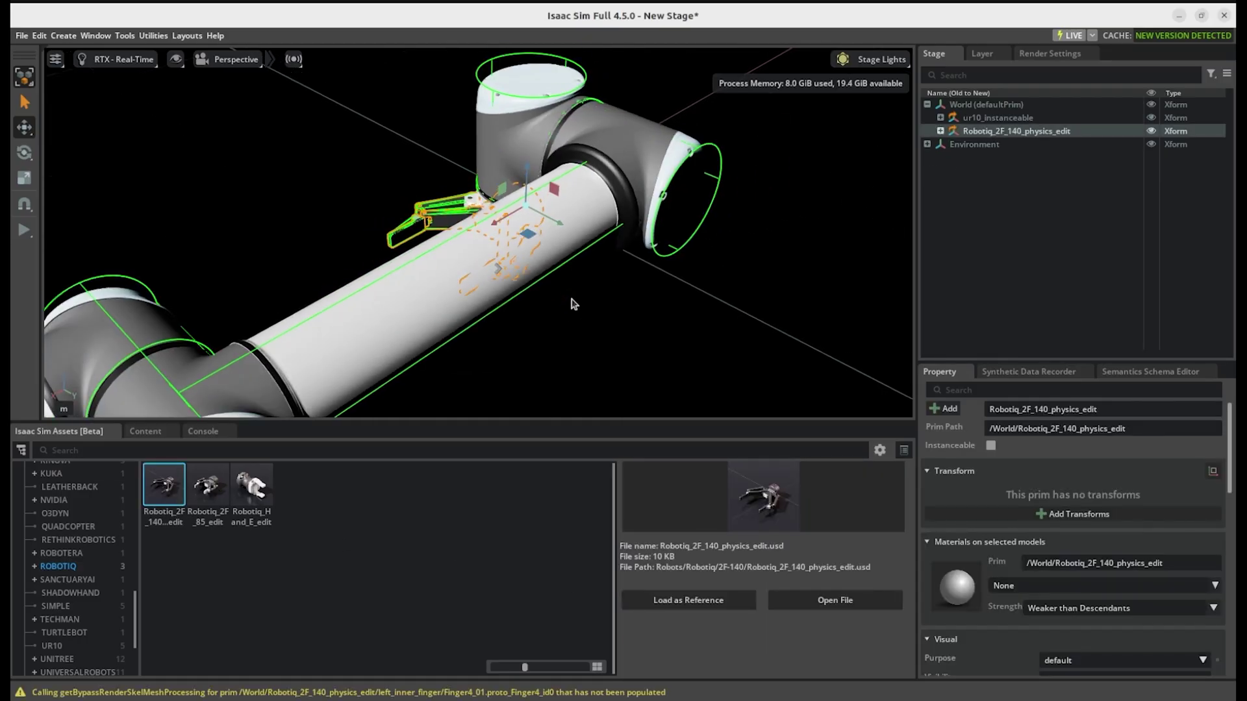
left_click(866, 65)
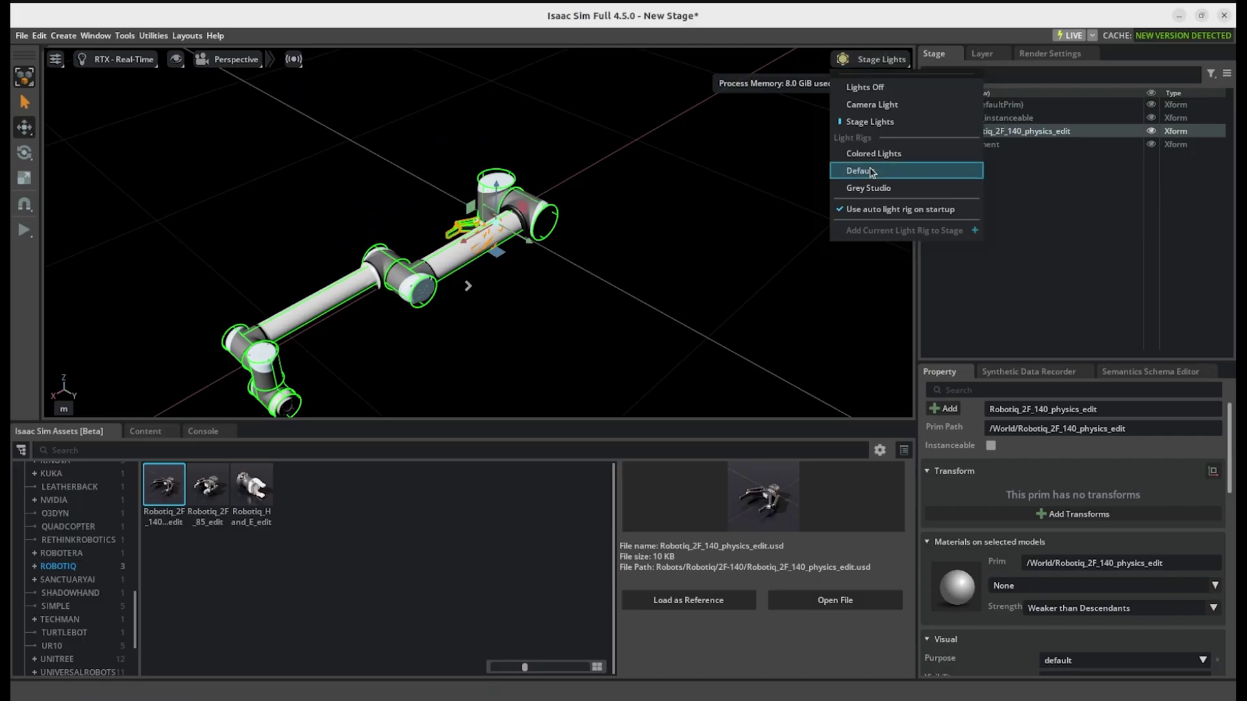
left_click(869, 188)
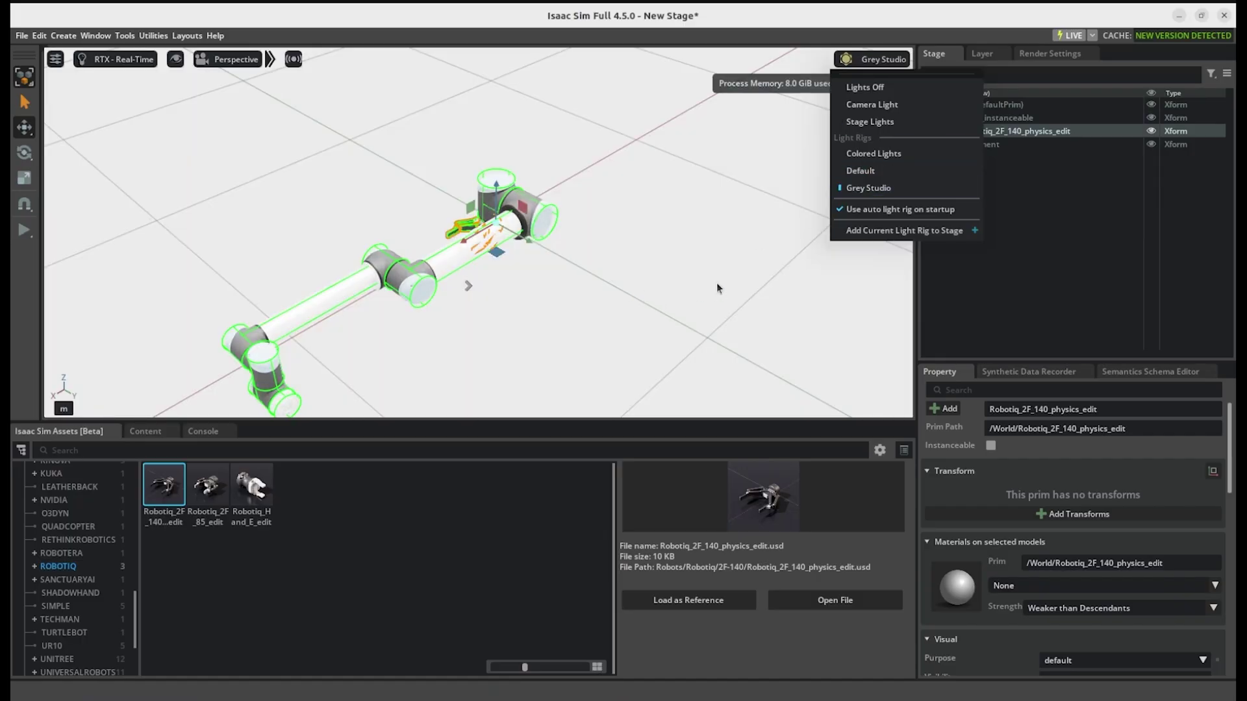
left_click(1017, 286)
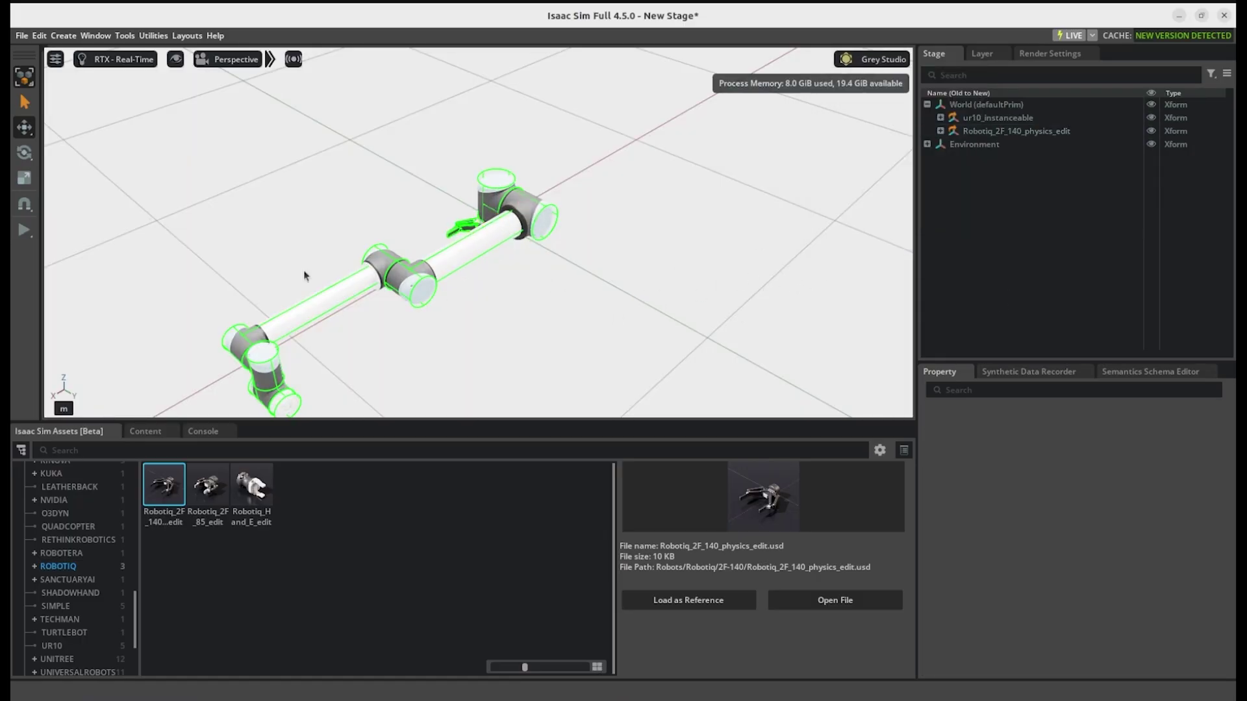
Step: With Isaac Sim snapped left, remove Robotiq_2F_140_physics_edit's Physics Articulation Root and confirm
key("super+Left")
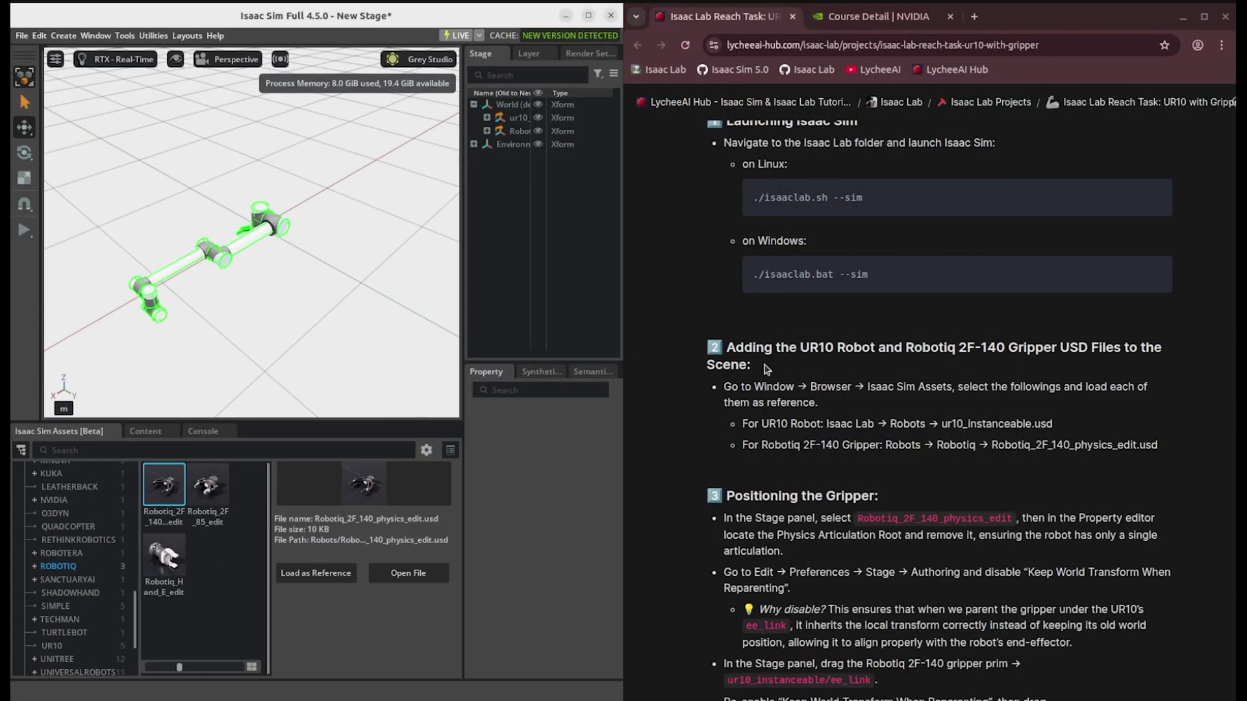
scroll(869, 402, "down", 5)
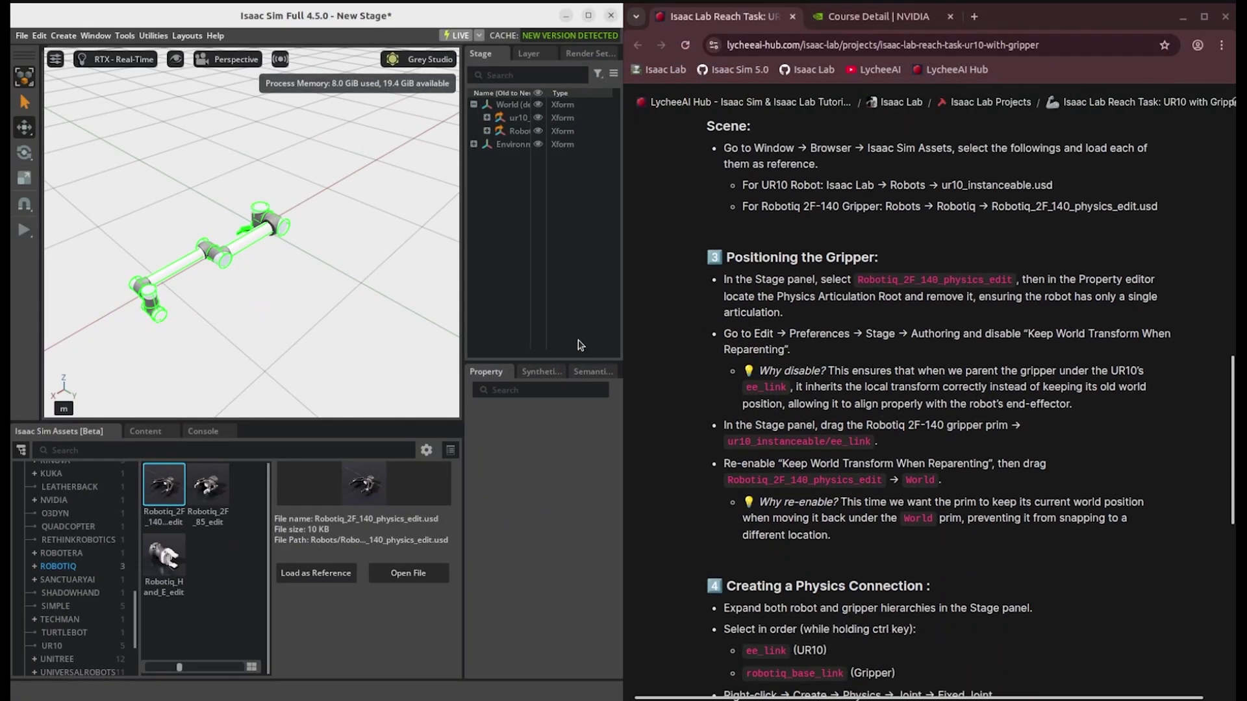
left_click_drag(462, 191, 338, 198)
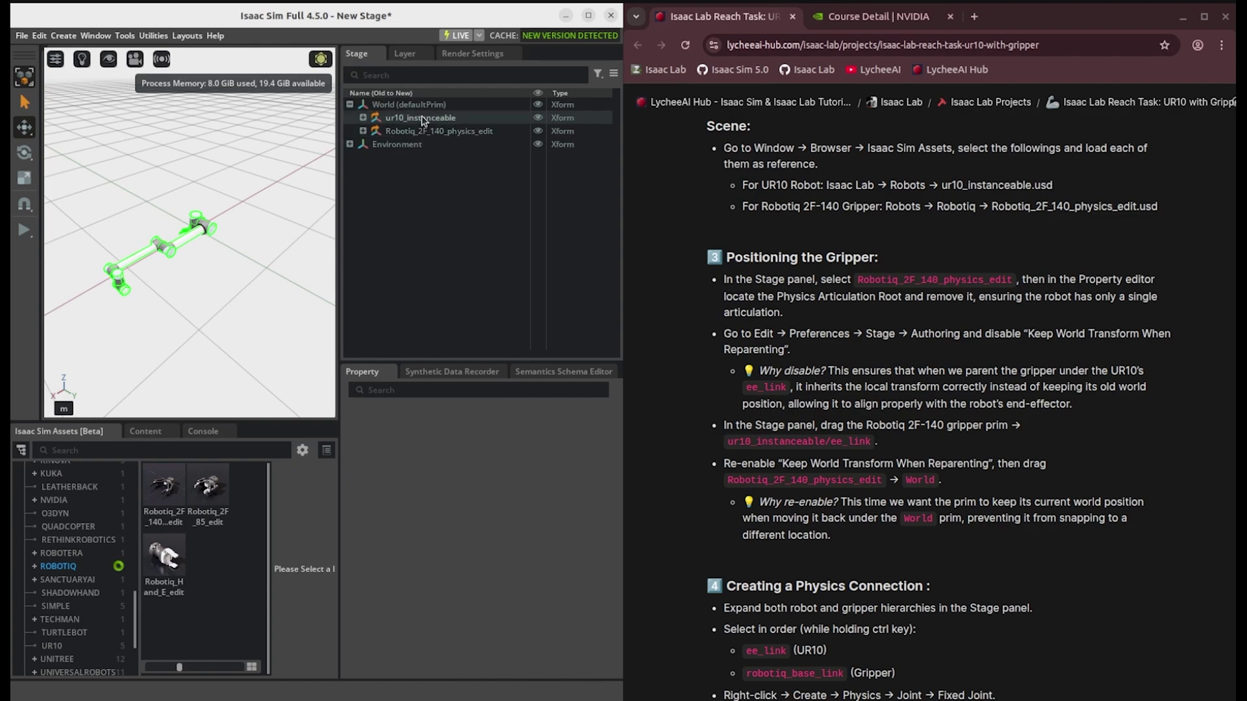
left_click(407, 131)
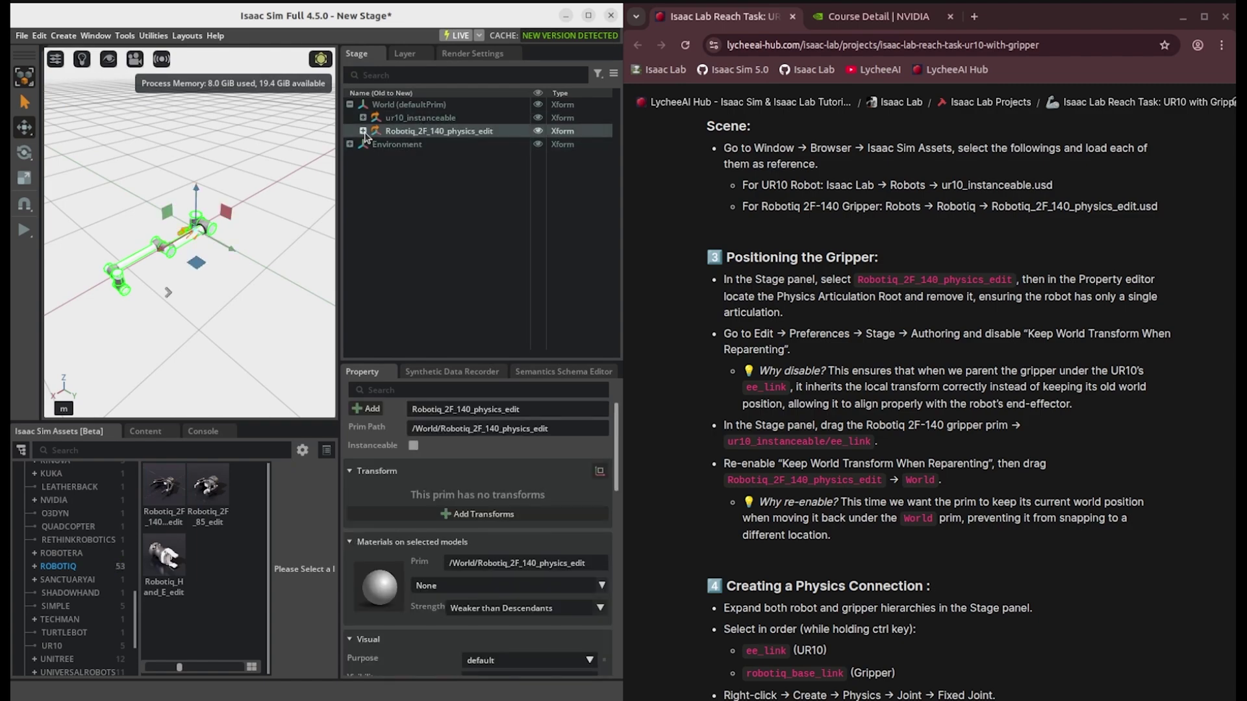
scroll(477, 519, "down", 5)
scroll(477, 520, "down", 3)
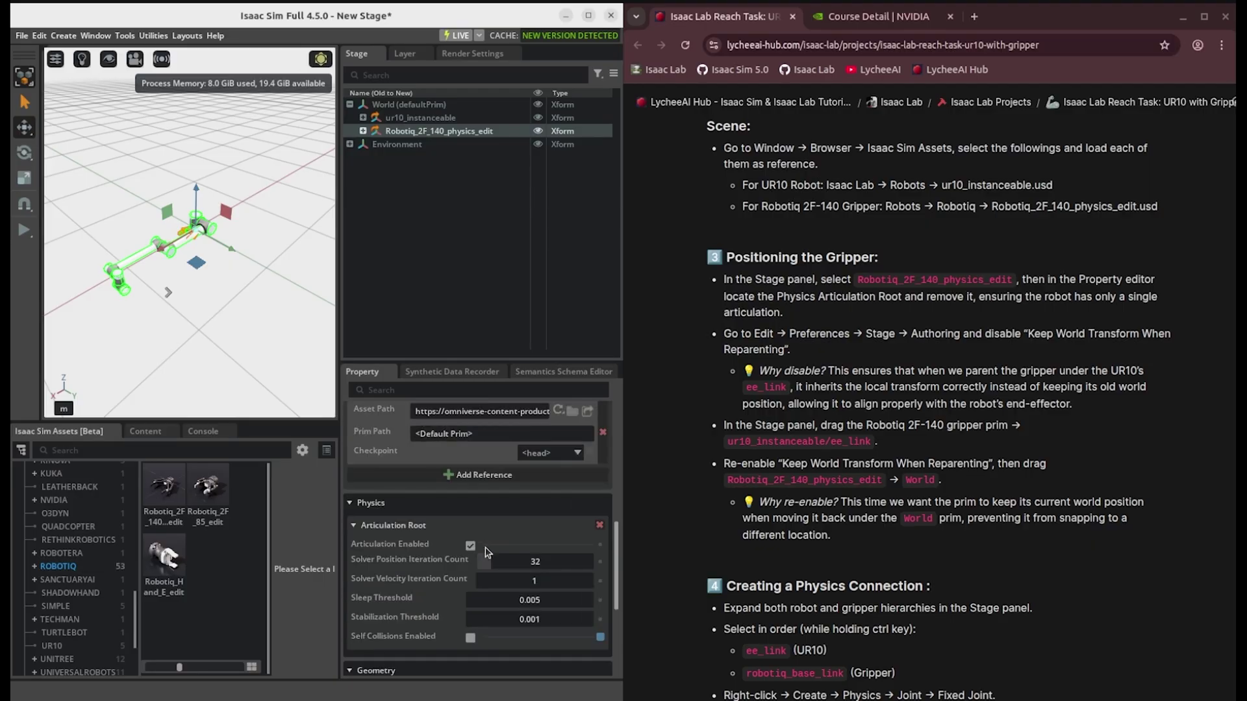
left_click(600, 524)
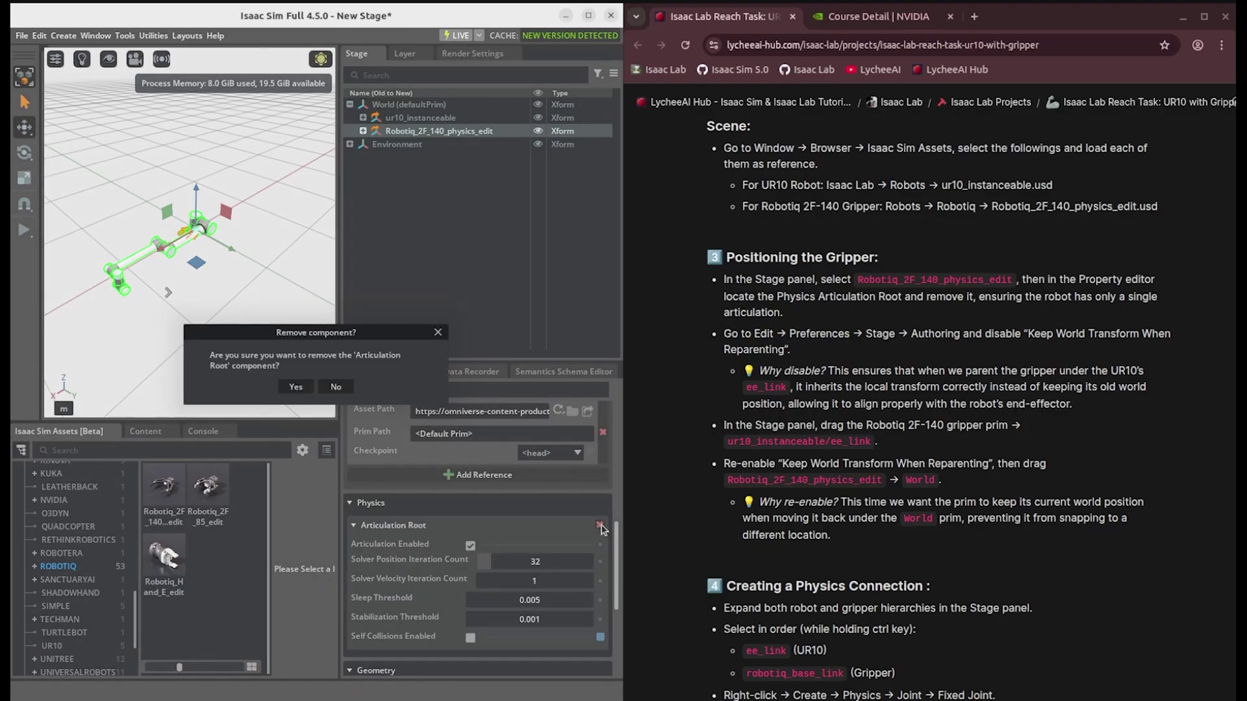
left_click(310, 389)
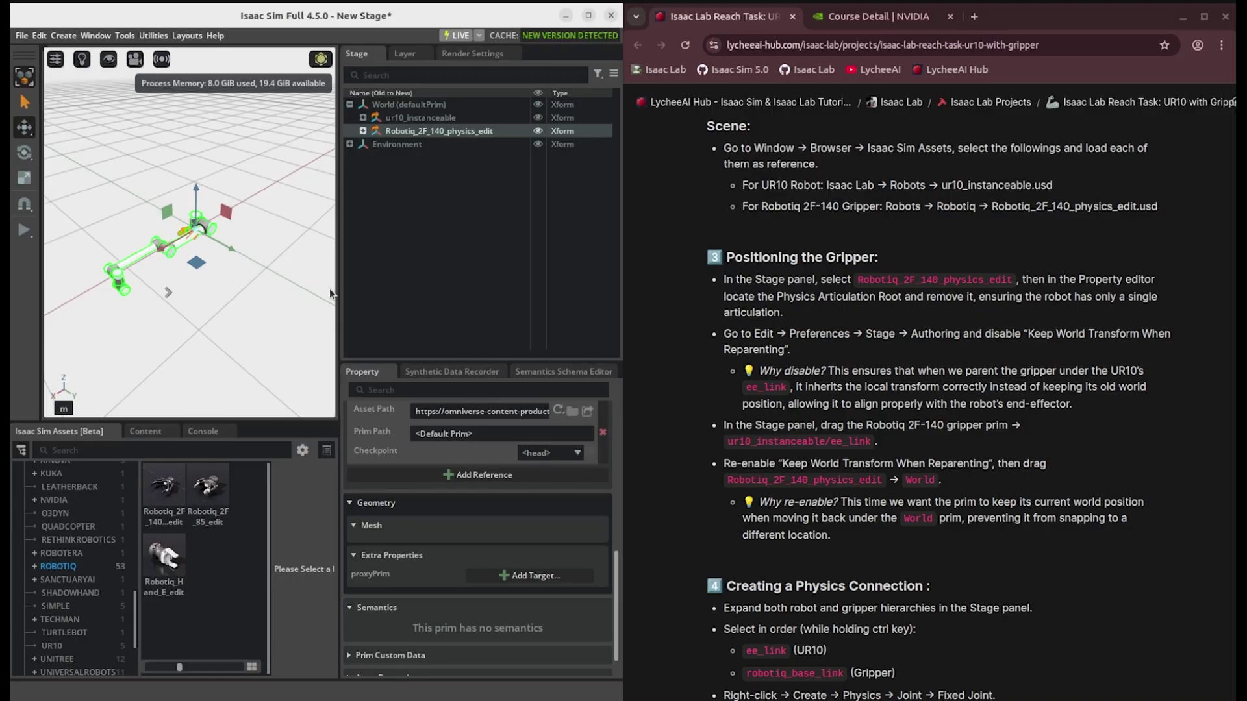
Step: Resize the viewport, pan around the robot, and maximize the Isaac Sim window
left_click_drag(338, 295, 455, 295)
scroll(195, 326, "up", 5)
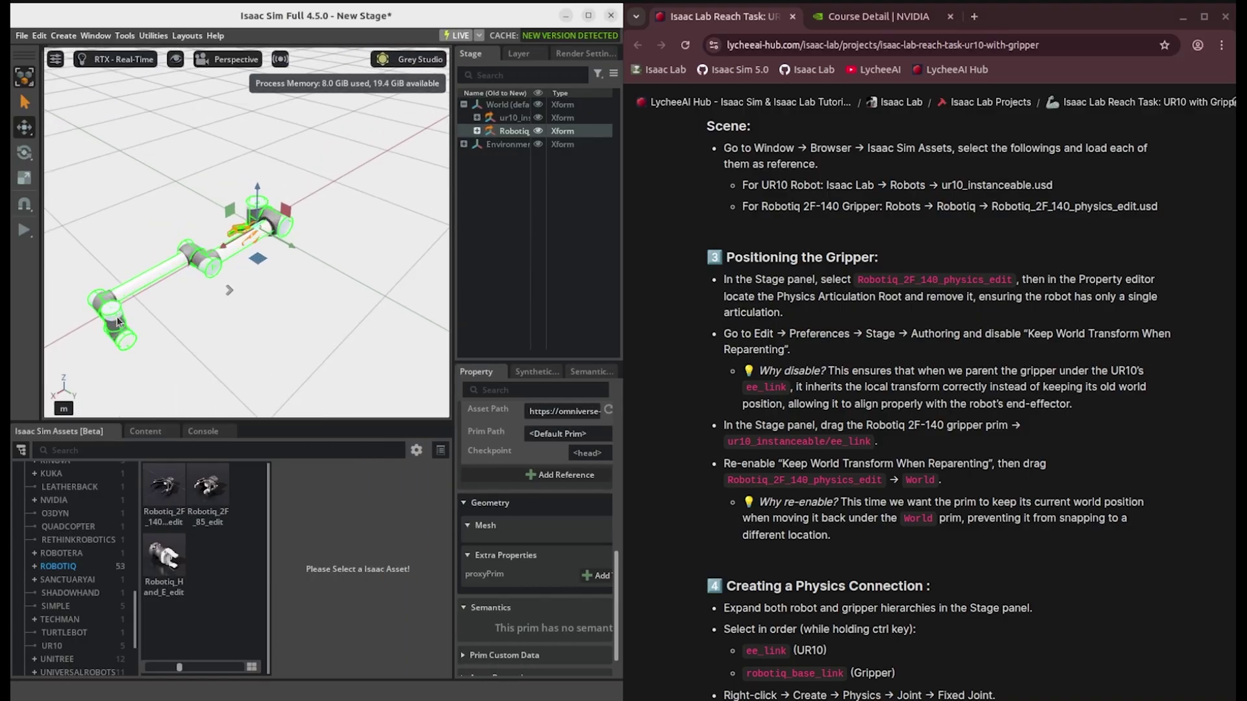
middle_click_drag(234, 330, 283, 292)
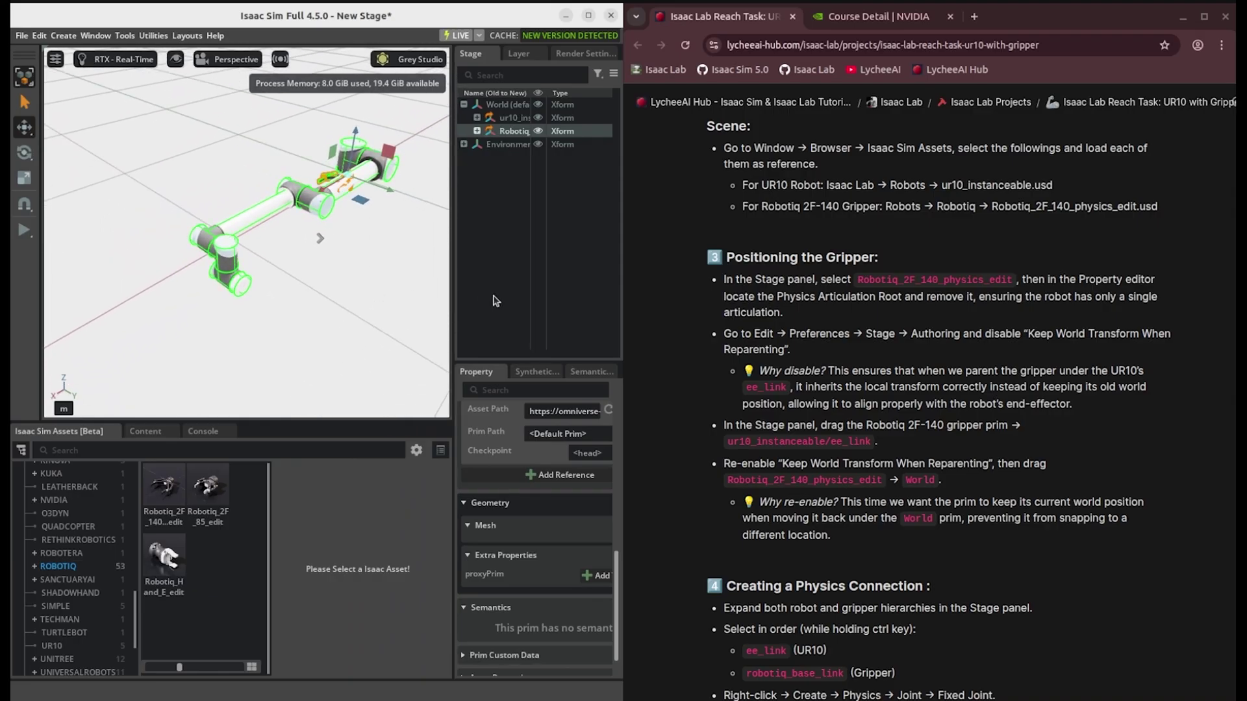
left_click_drag(455, 259, 361, 259)
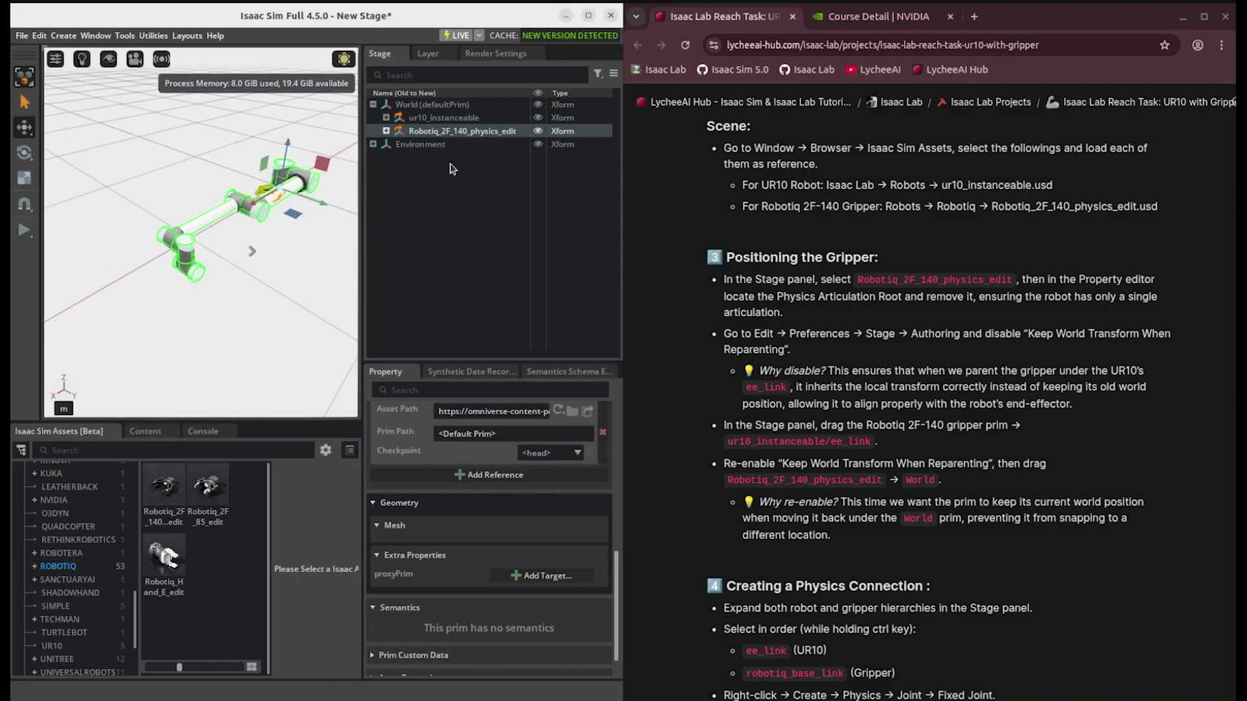
left_click(589, 15)
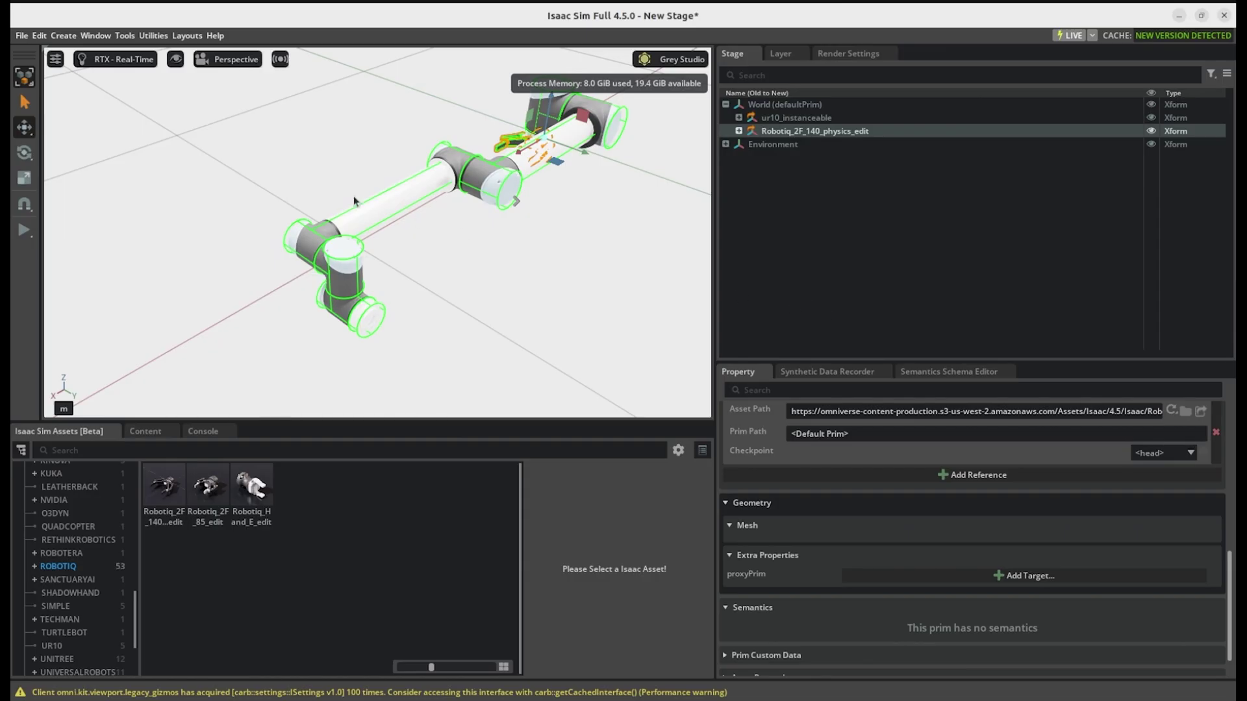
Step: Open Edit > Preferences and enlarge the preferences panel
left_click(40, 35)
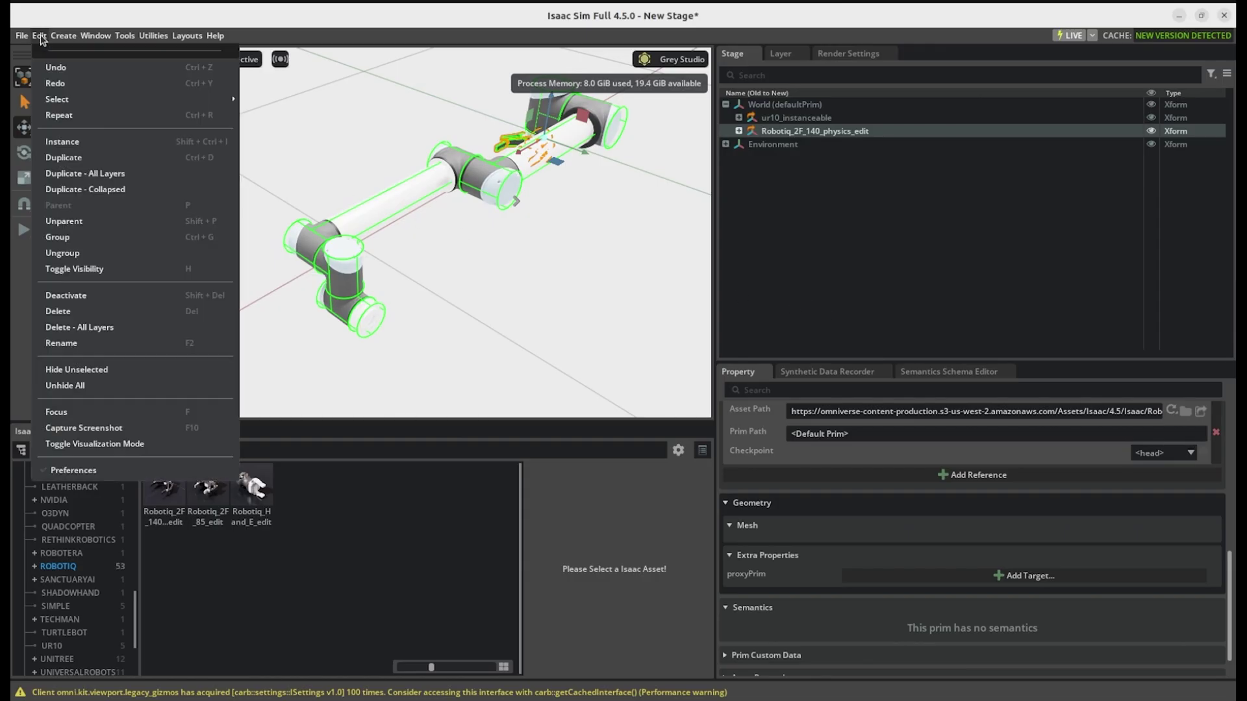
left_click(131, 469)
left_click_drag(290, 421, 302, 292)
Step: Turn off Keep Prim World Transform When Reparenting in the Stage preferences
left_click(37, 528)
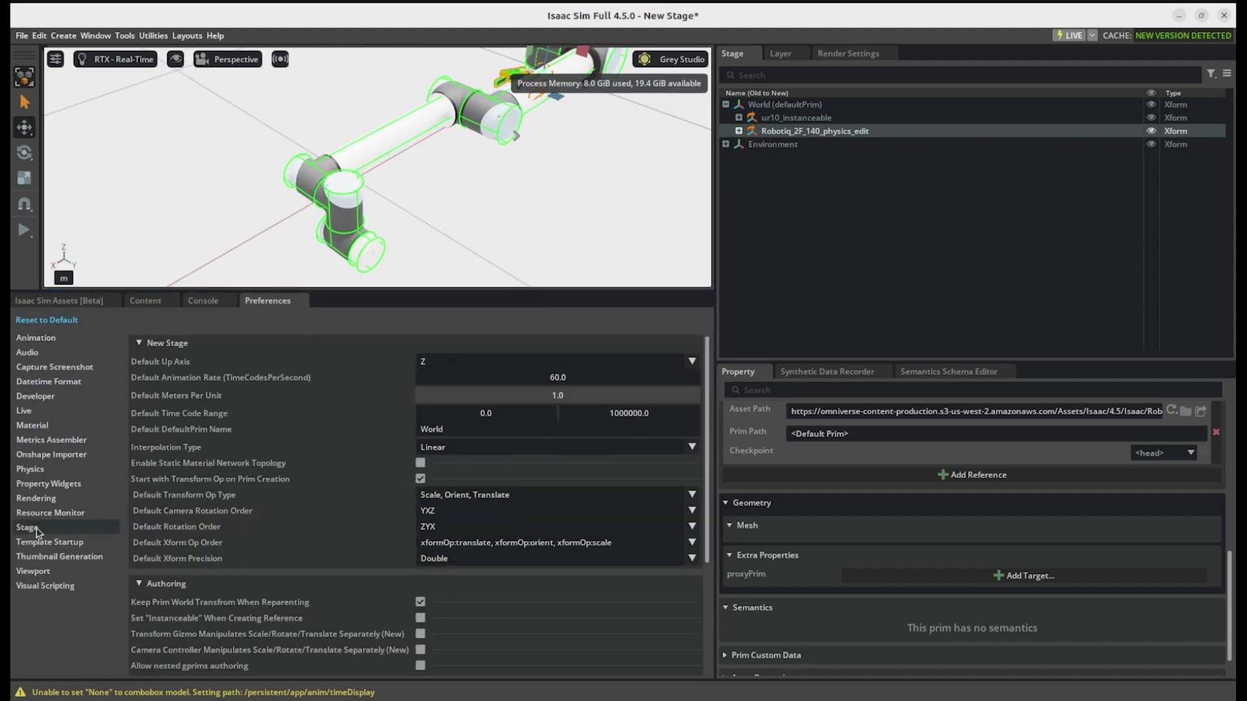
scroll(237, 573, "down", 5)
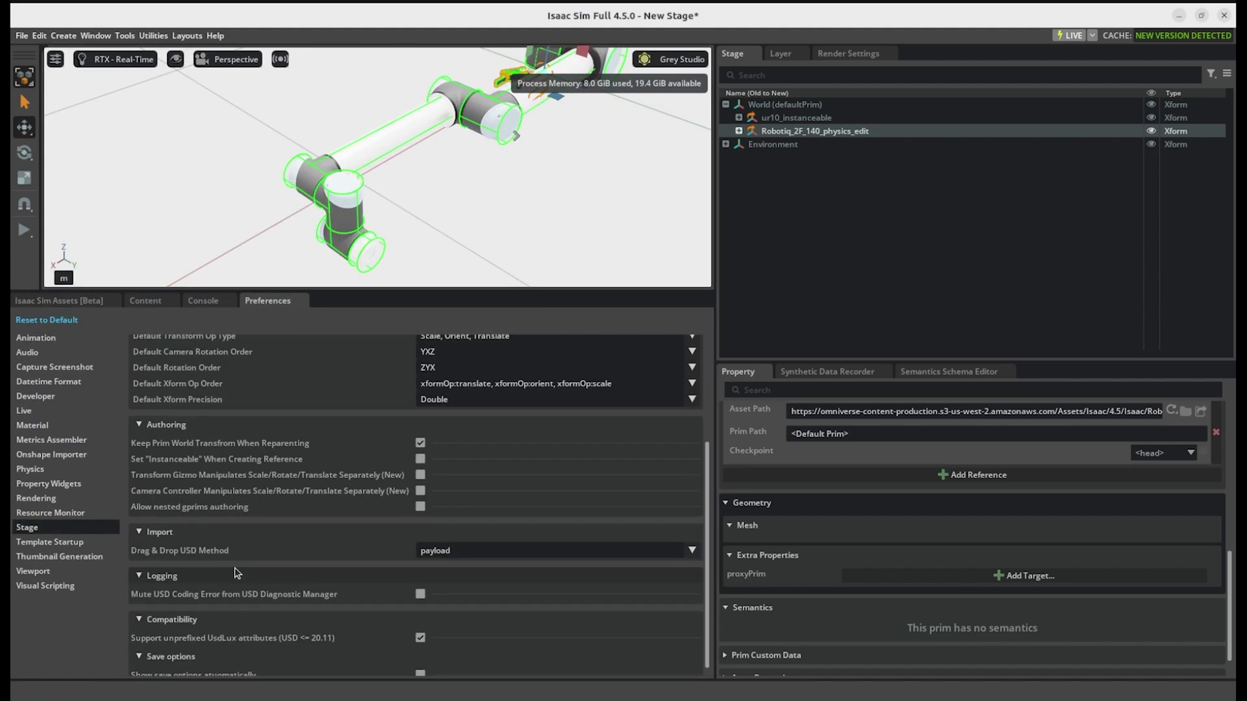
scroll(238, 573, "down", 1)
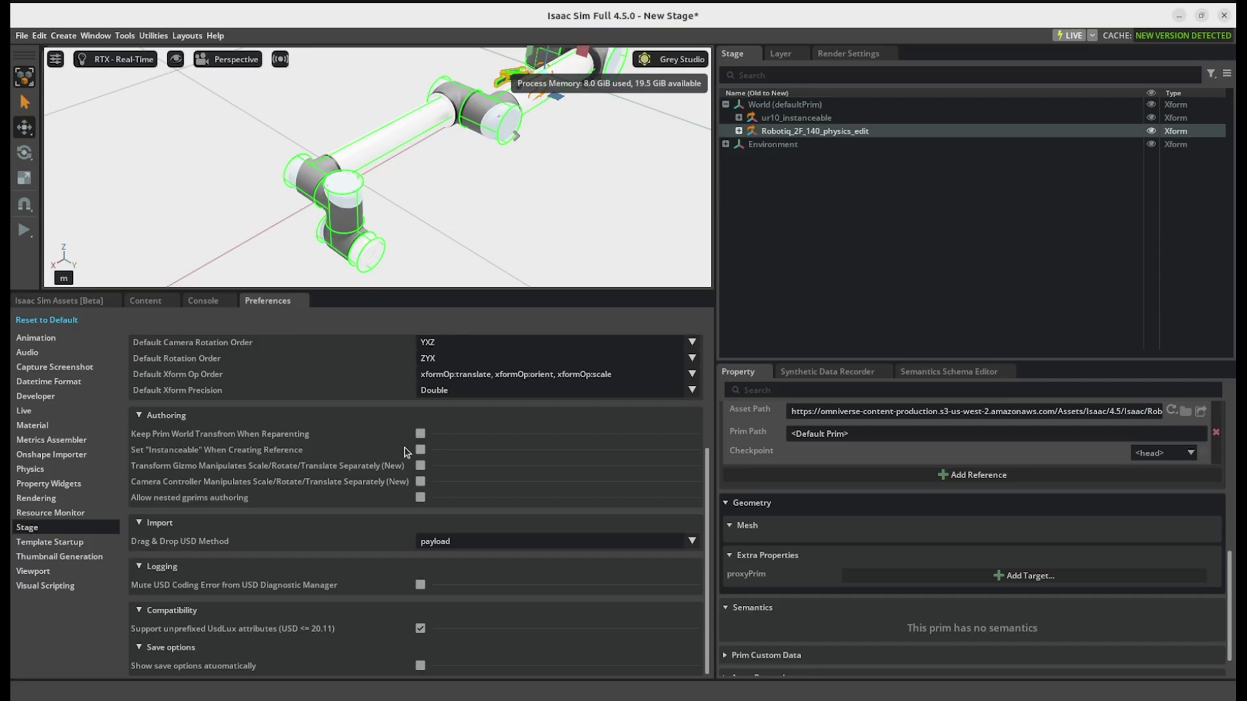
mouse_move(801, 133)
left_mouse_down()
mouse_move(804, 121)
mouse_move(807, 133)
left_mouse_up()
Step: Parent Robotiq_2F_140_physics_edit under the UR10's ee_link and inspect the gripper at the arm's end
left_click(739, 119)
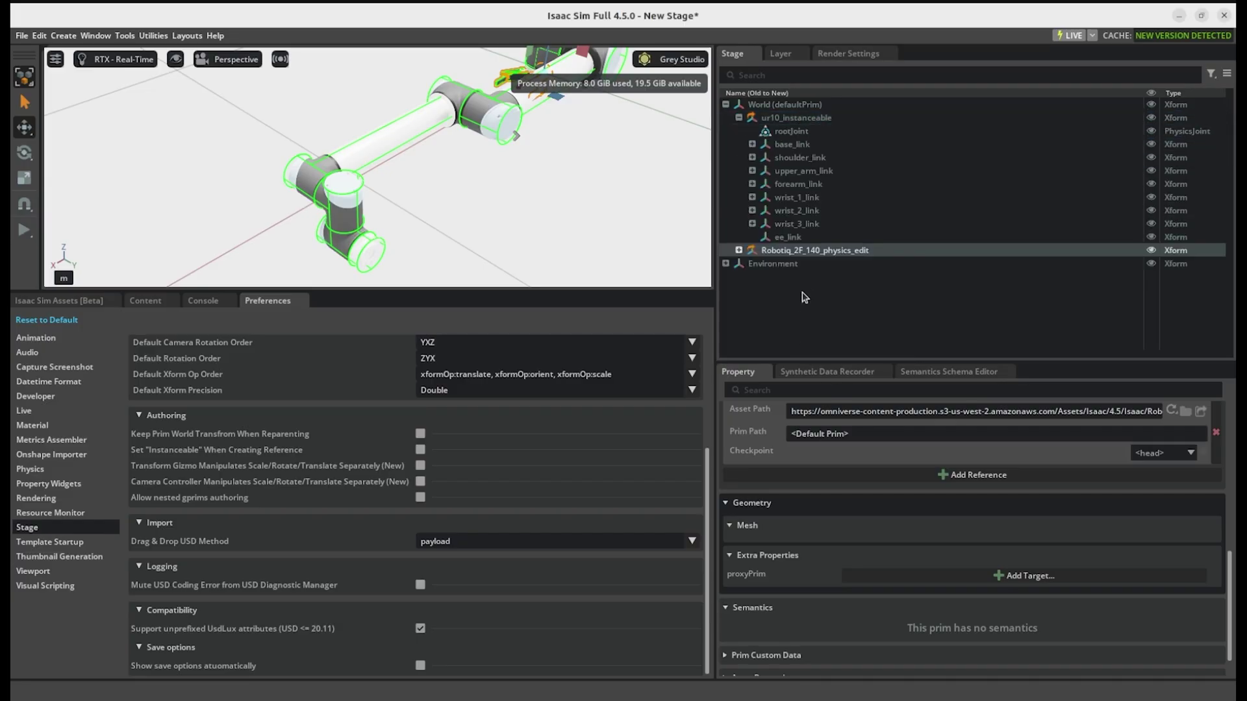
left_click_drag(800, 257, 811, 240)
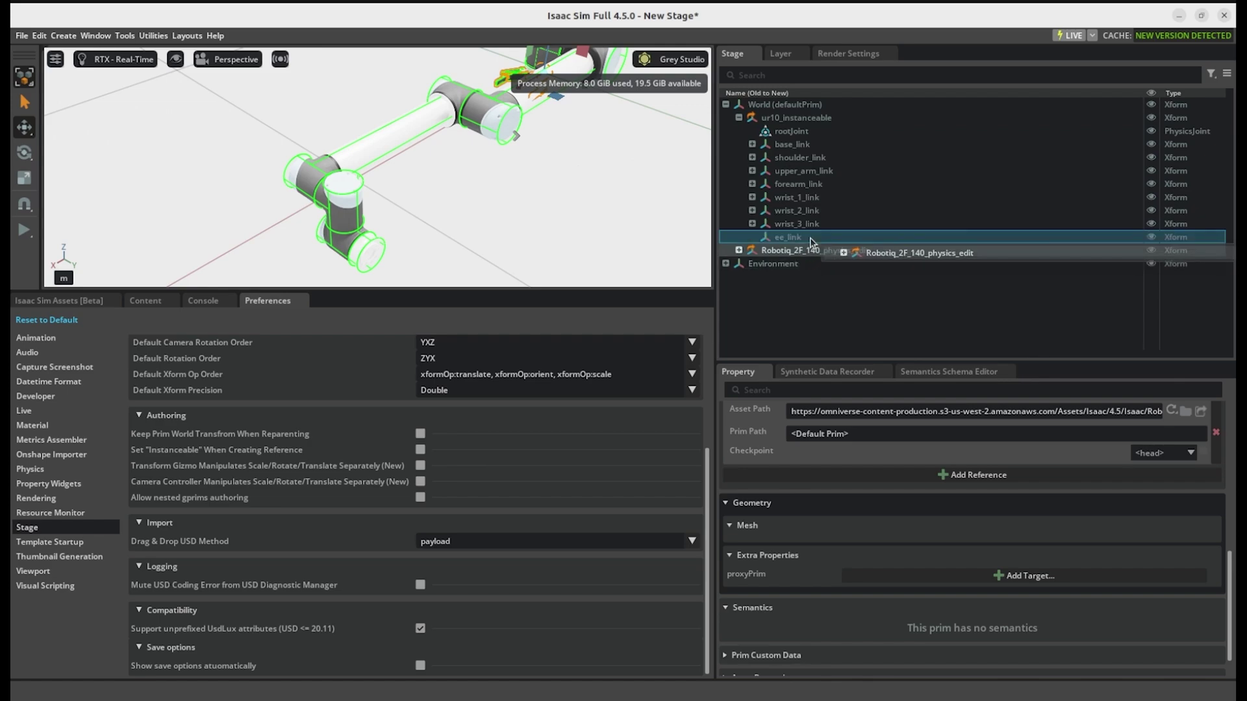
left_click(809, 239)
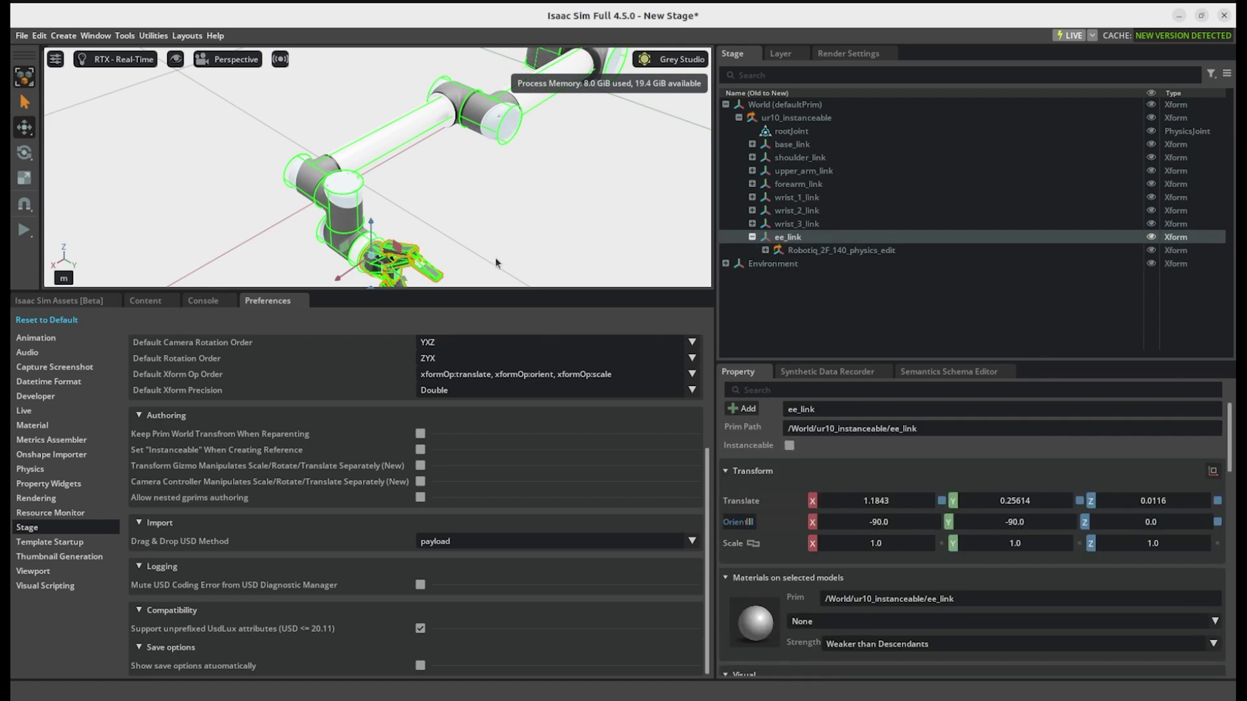
left_click_drag(402, 243, 477, 248, "alt")
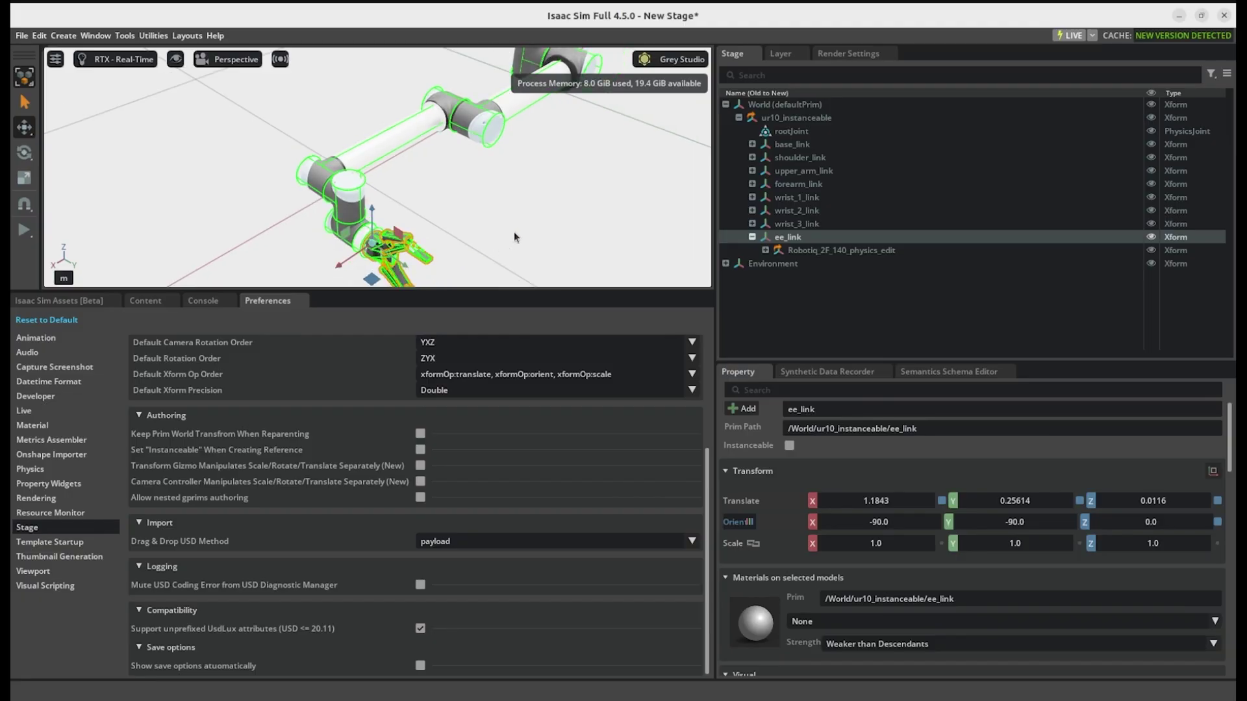
mouse_move(489, 243)
right_mouse_down()
mouse_move(497, 271)
mouse_move(500, 259)
right_mouse_up()
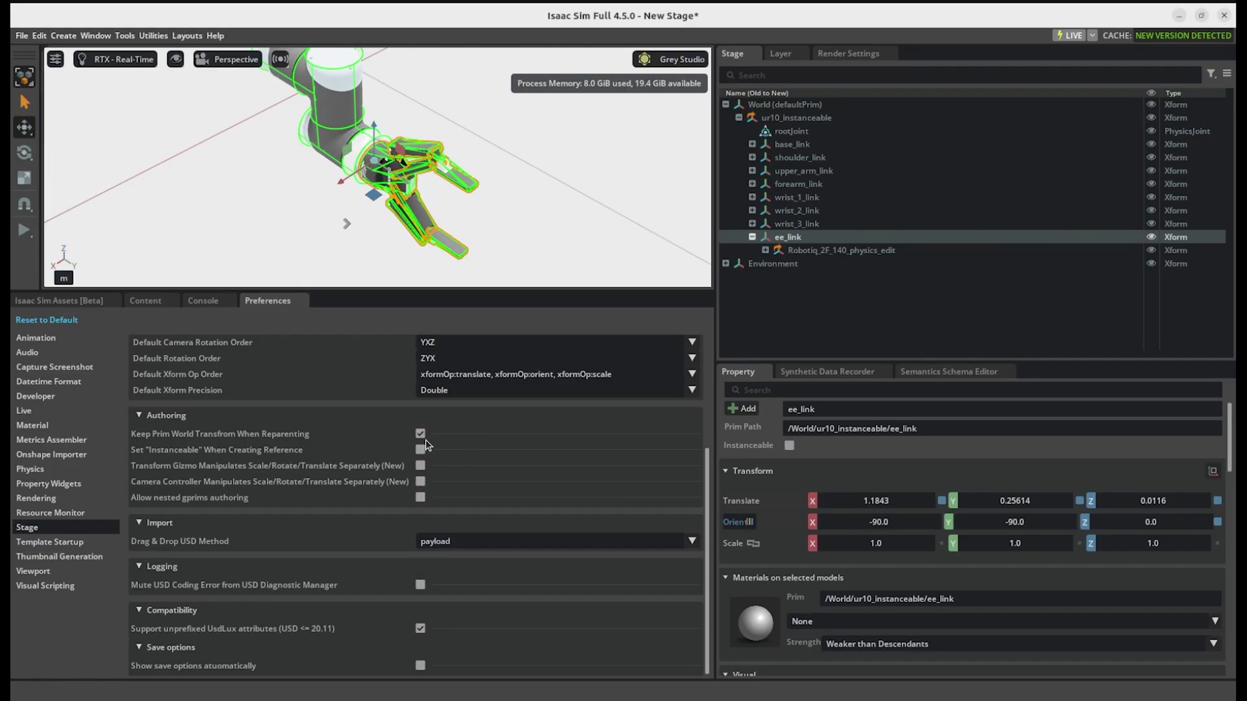
Step: Move Robotiq_2F_140_physics_edit from ee_link back under World, then collapse ur10_instanceable and deselect
left_click_drag(386, 291, 389, 399)
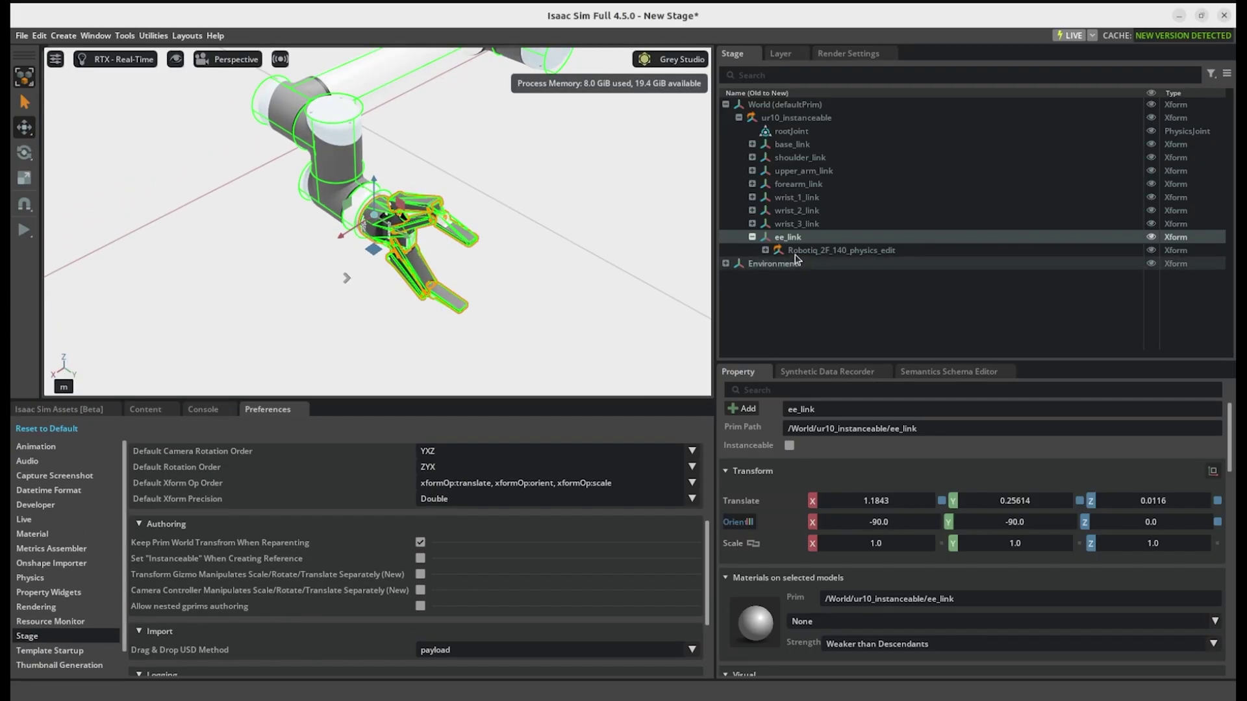
left_click_drag(801, 254, 753, 105)
left_click(739, 118)
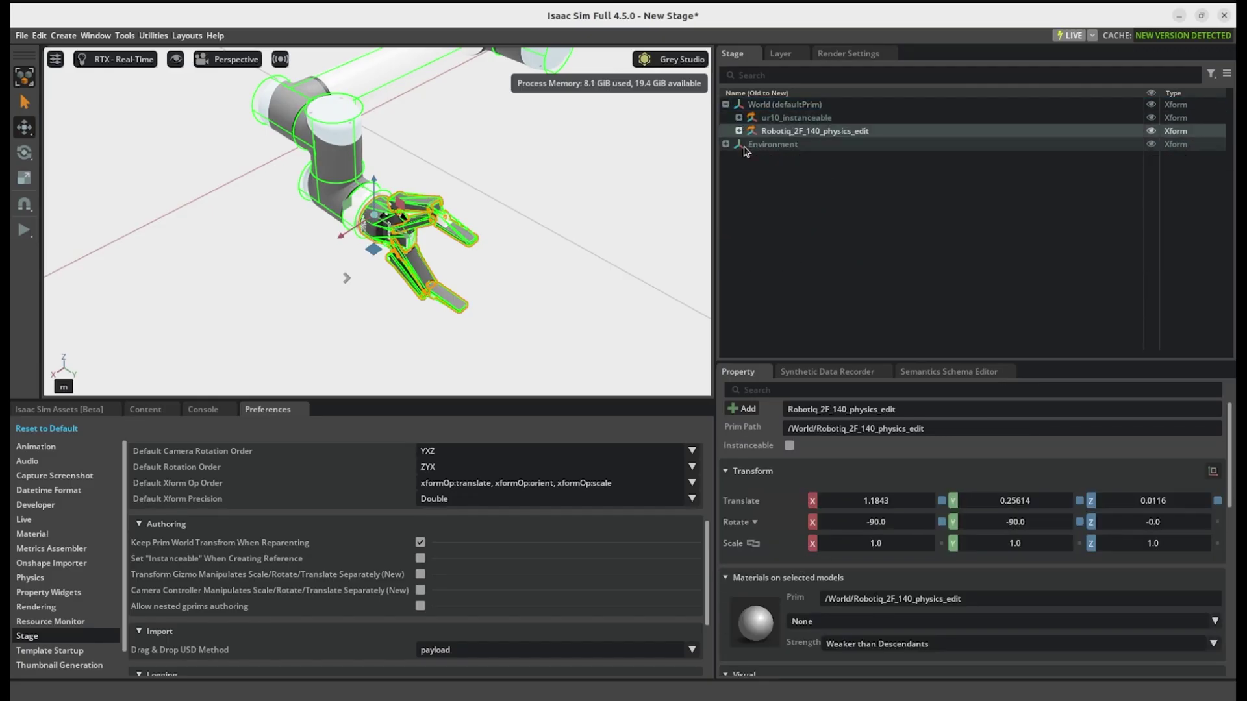
left_click(802, 210)
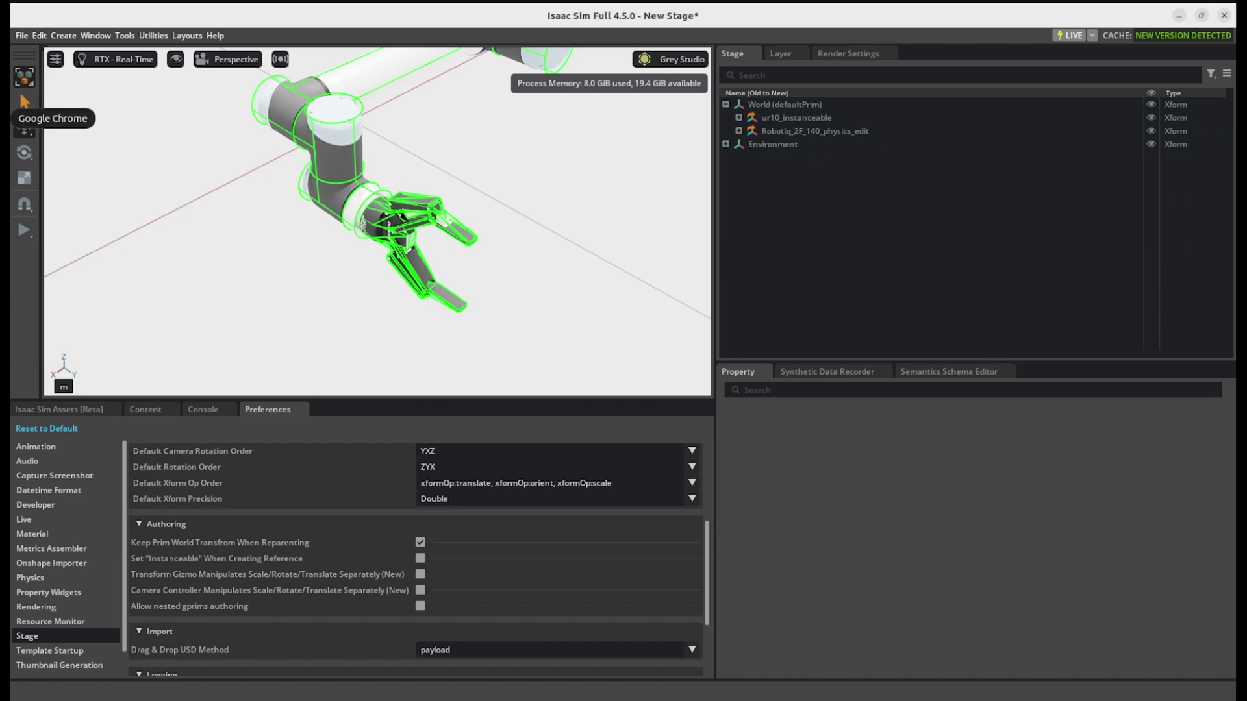
left_click(6, 118)
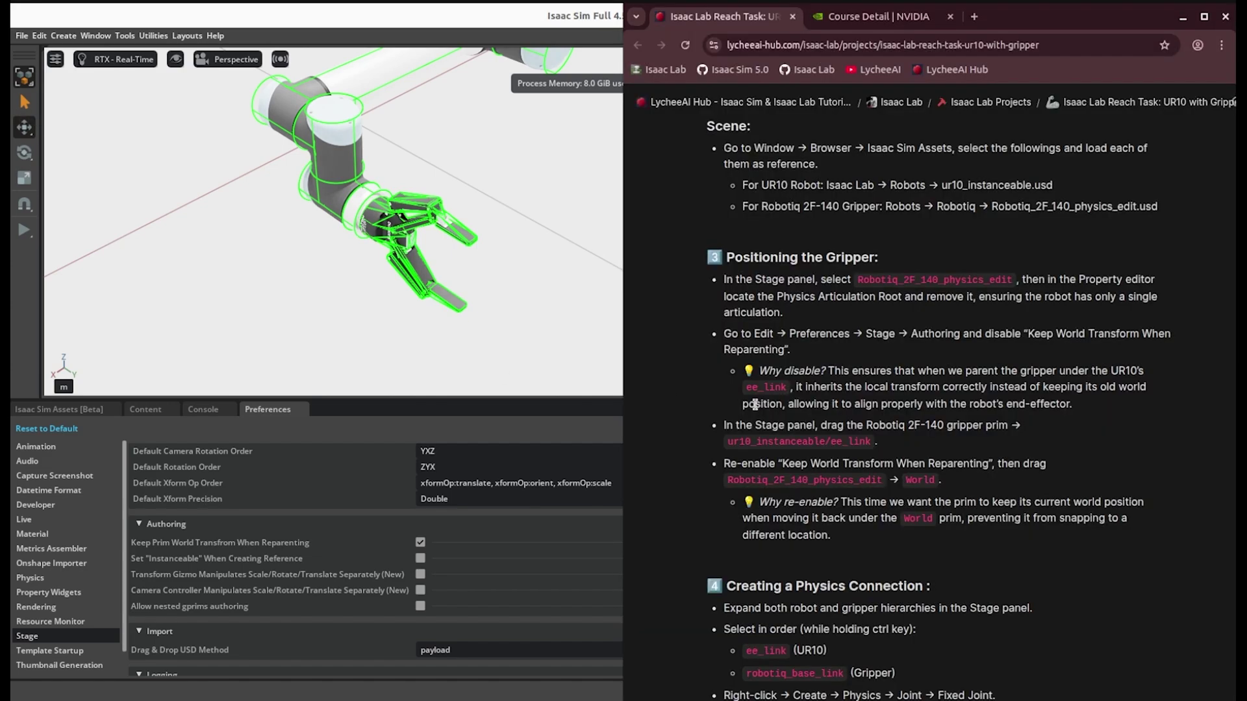
scroll(848, 465, "down", 2)
scroll(850, 464, "down", 5)
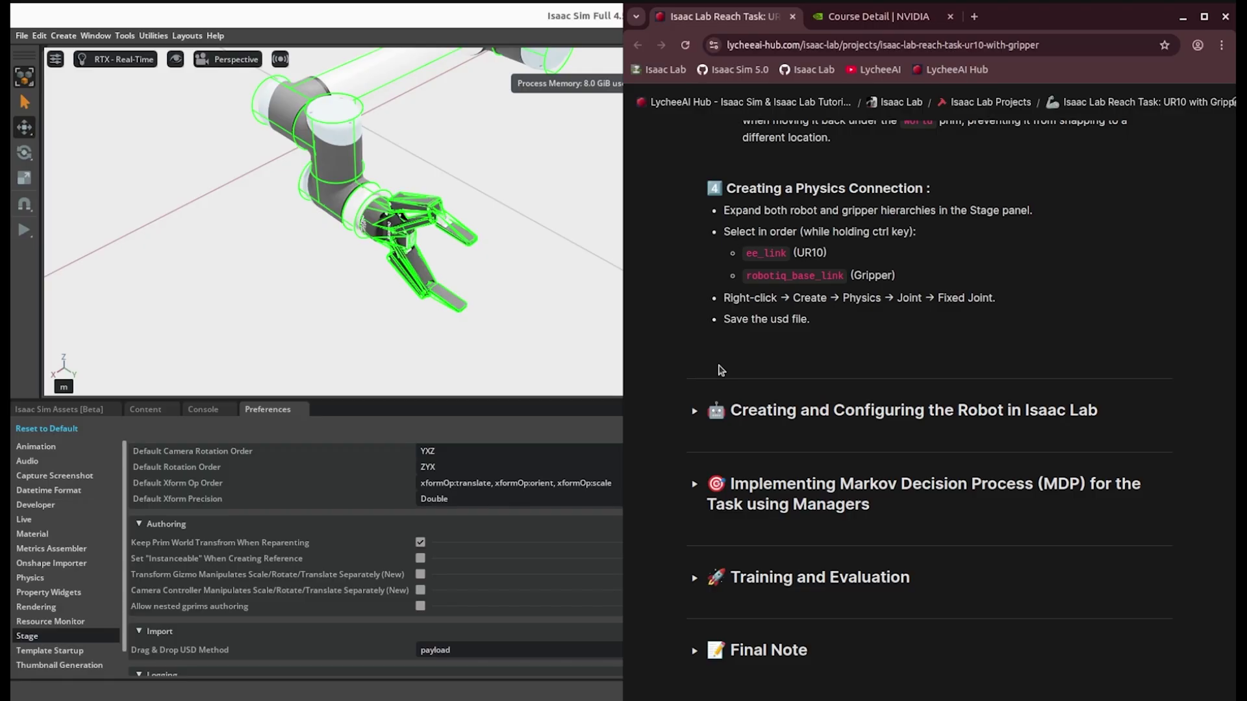
scroll(721, 371, "up", 3)
left_click(29, 239)
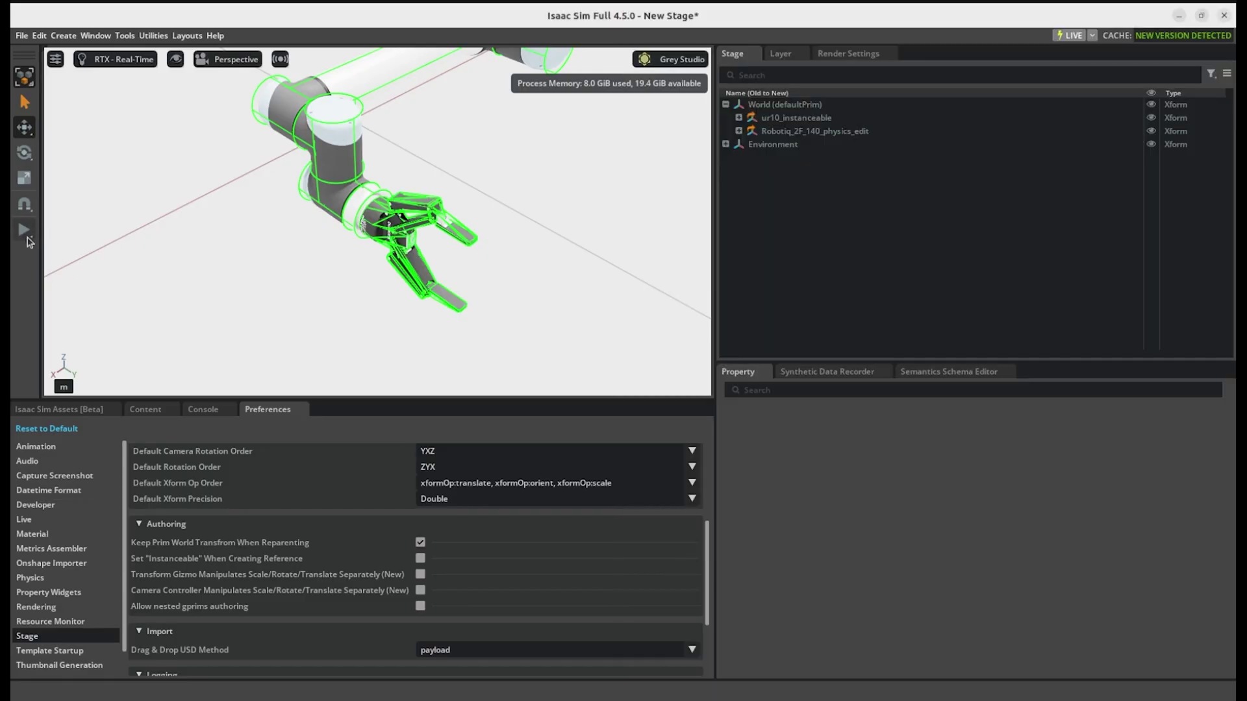
left_click(24, 229)
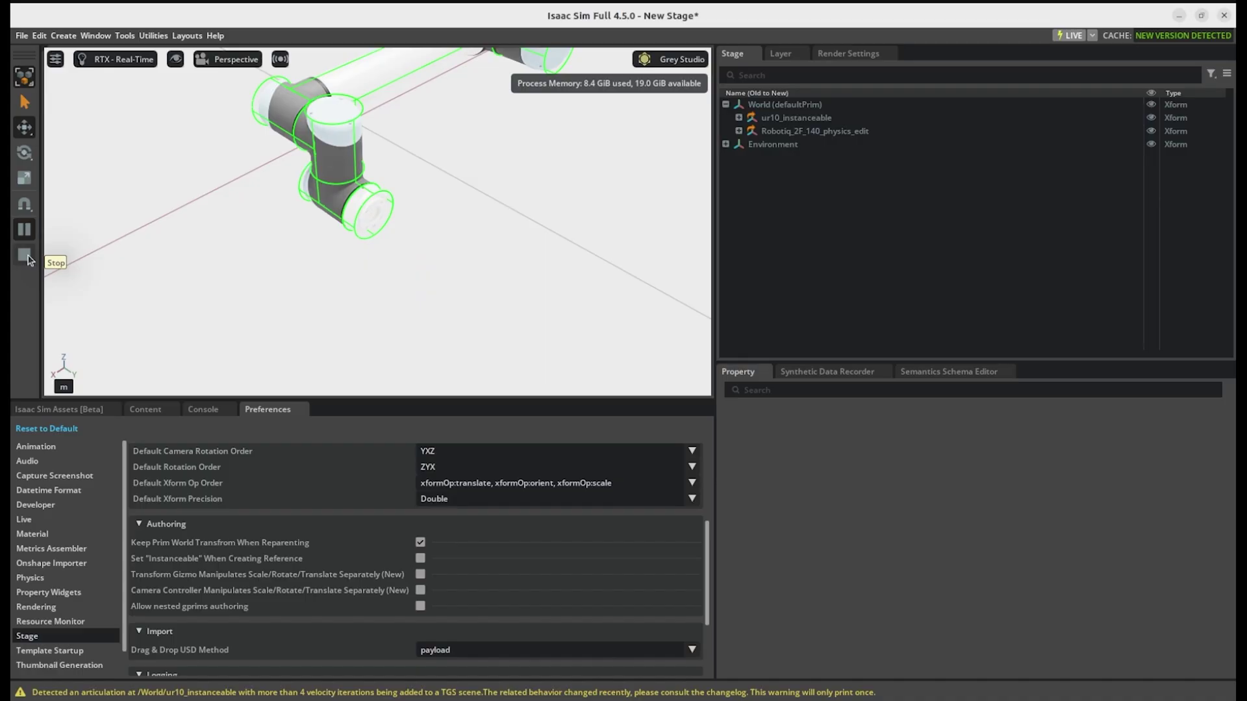
left_click(25, 256)
right_click_drag(487, 299, 500, 272)
left_click(25, 232)
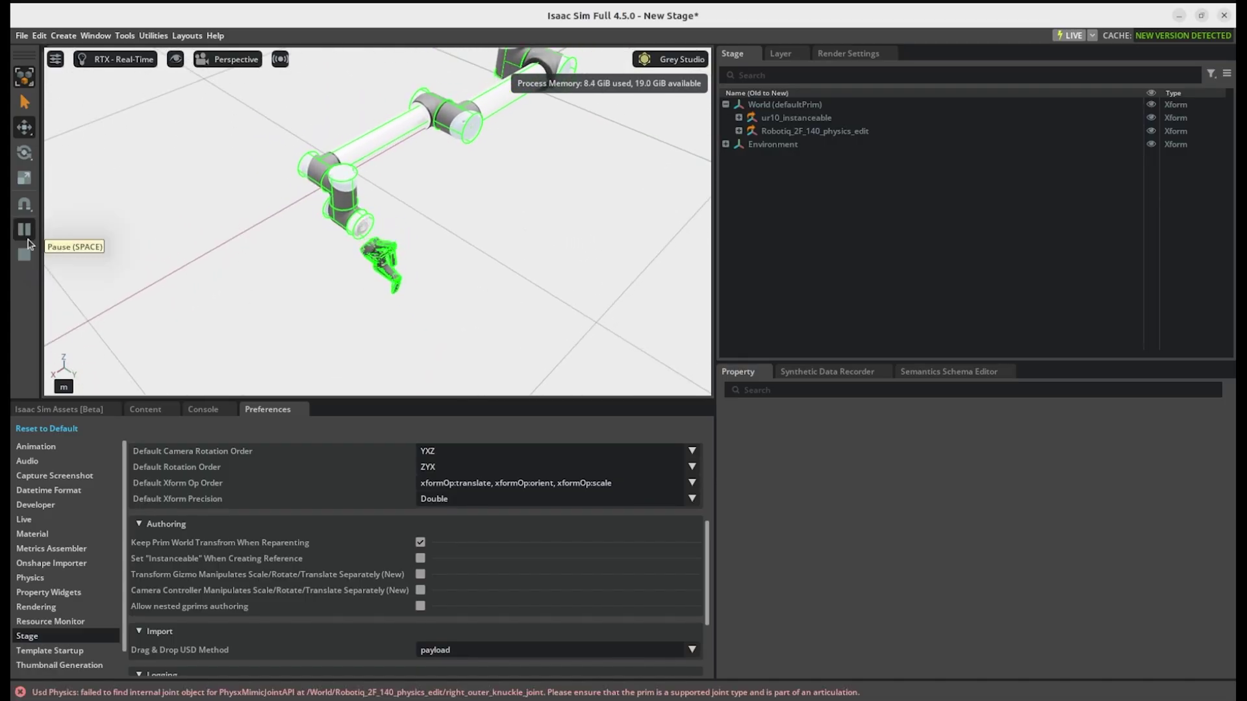
left_click(29, 256)
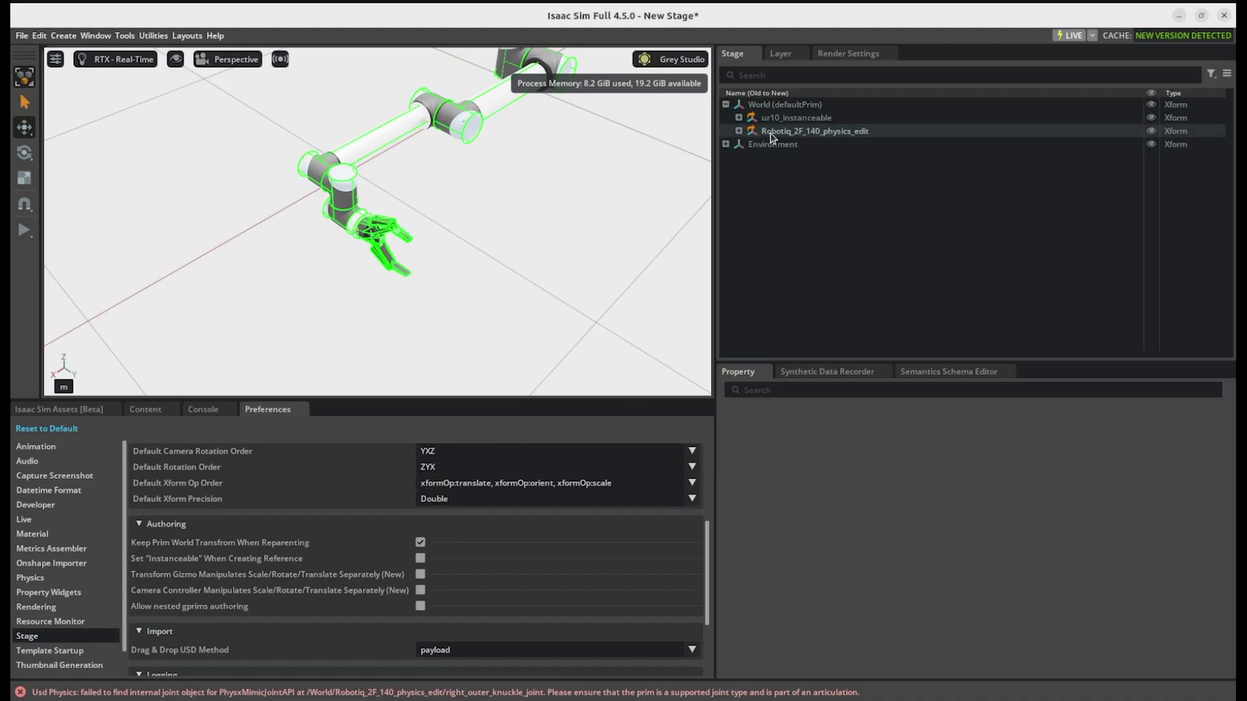
Step: Expand both robot hierarchies and select the UR10's ee_link together with robotiq_base_link
left_click(738, 118)
left_click(738, 250)
left_click_drag(828, 361, 836, 587)
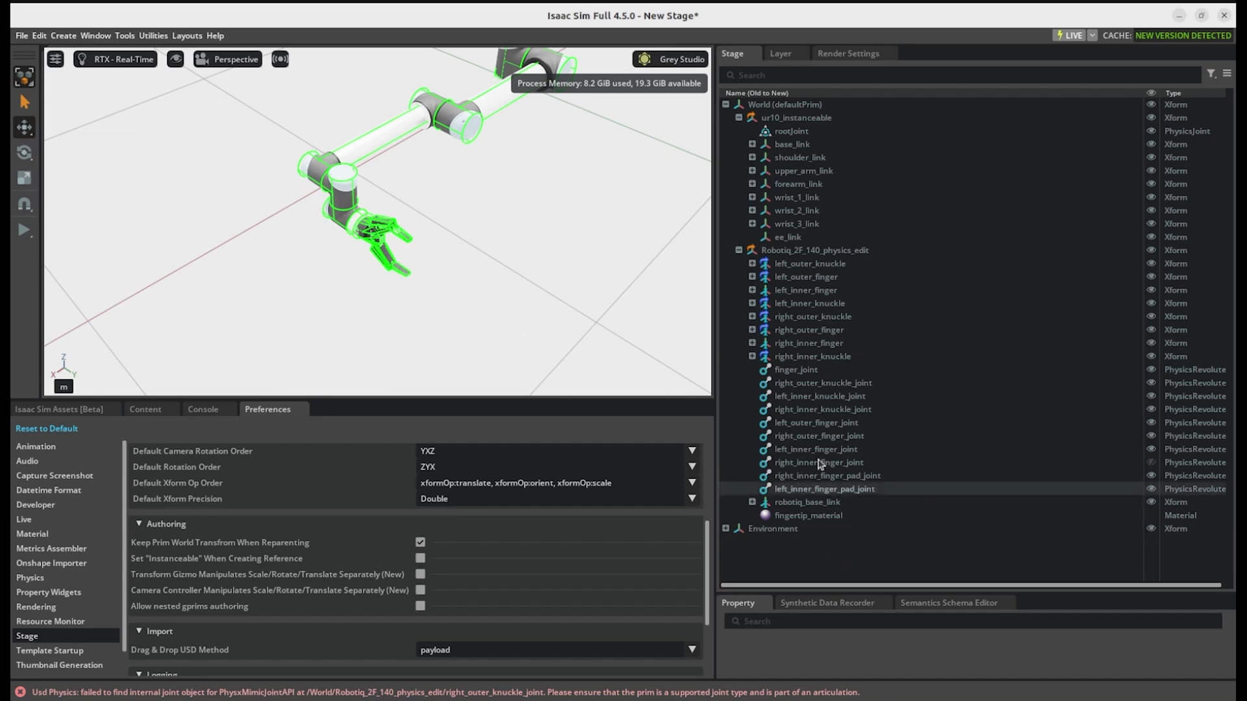
left_click(815, 237)
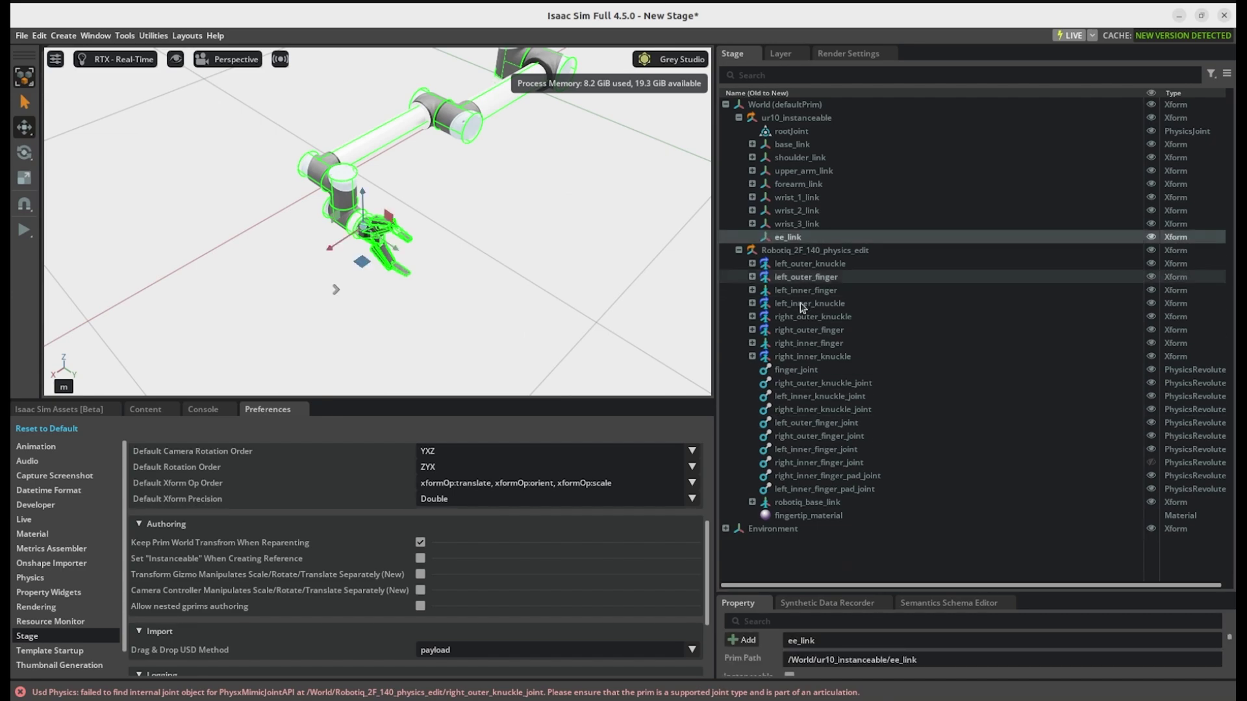
left_click(804, 504, "ctrl")
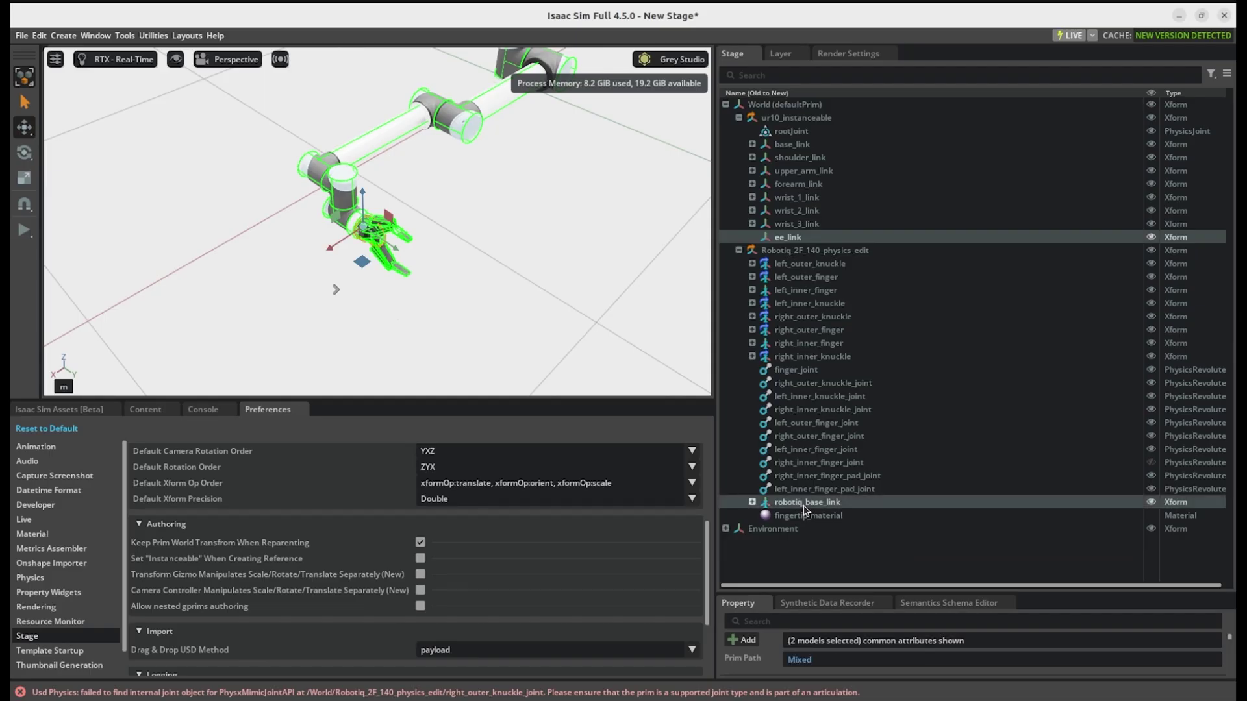
Step: Create a Fixed Joint between ee_link and robotiq_base_link, then start the simulation
right_click(802, 504)
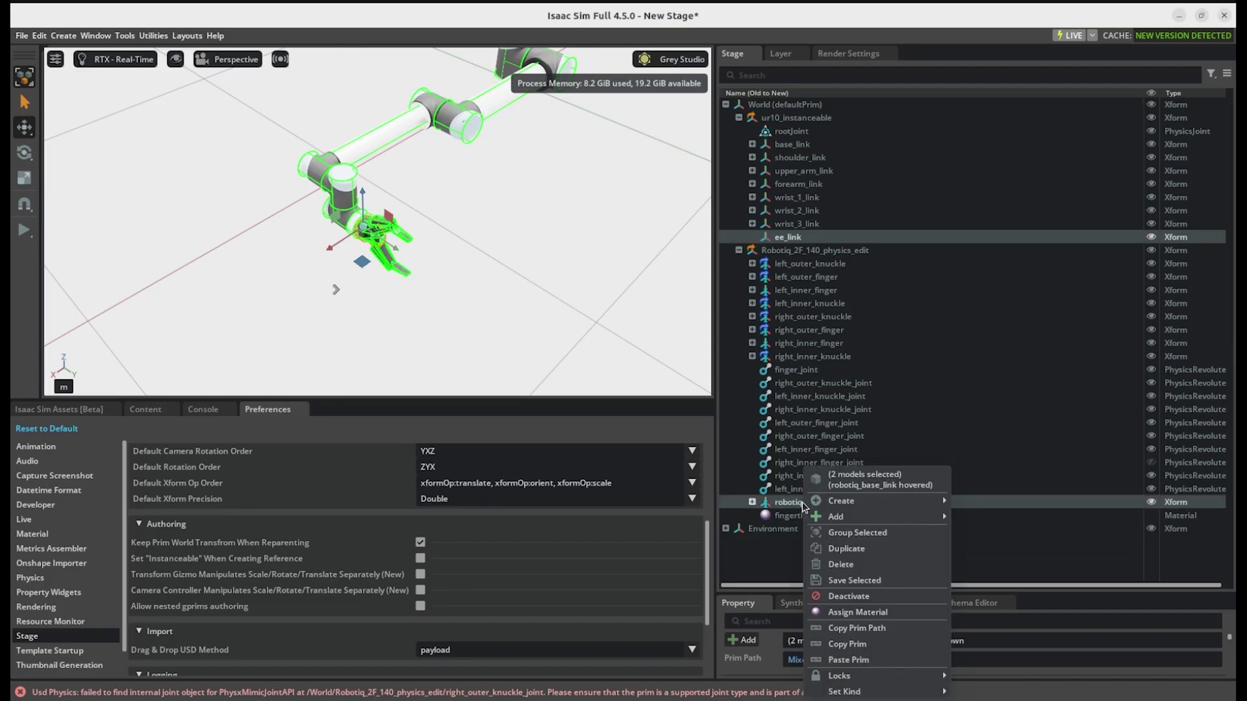
mouse_move(877, 509)
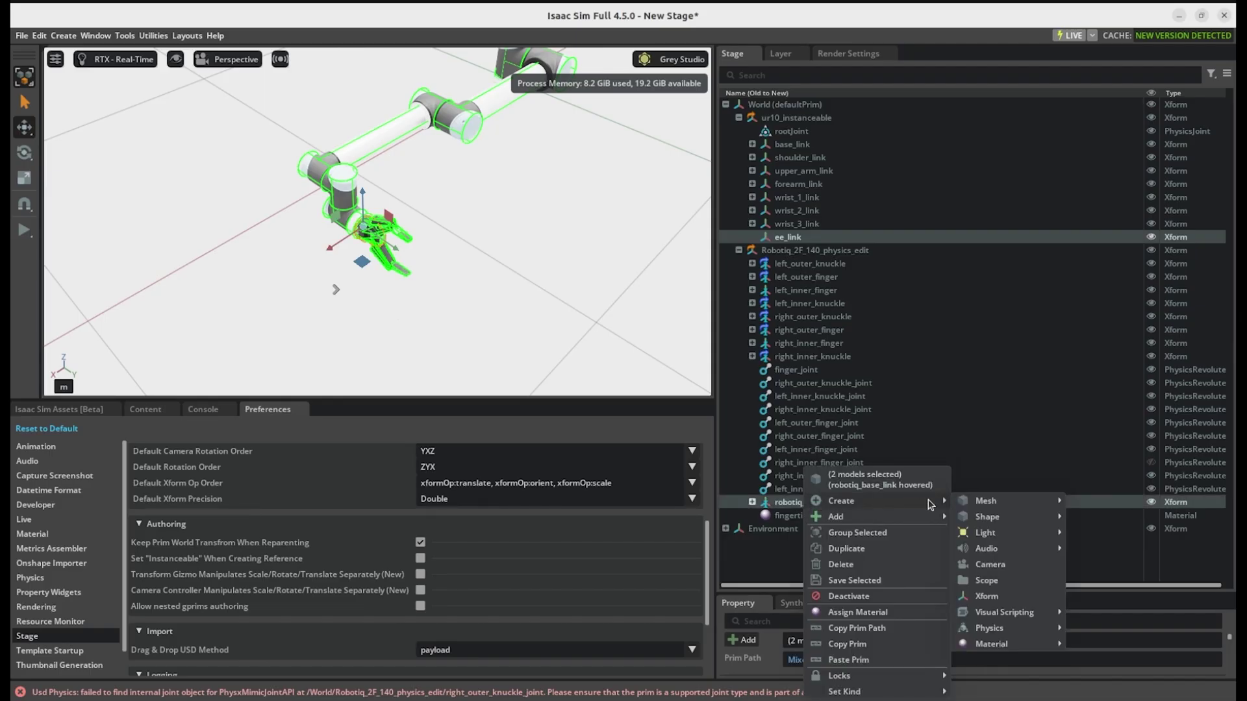
mouse_move(1024, 632)
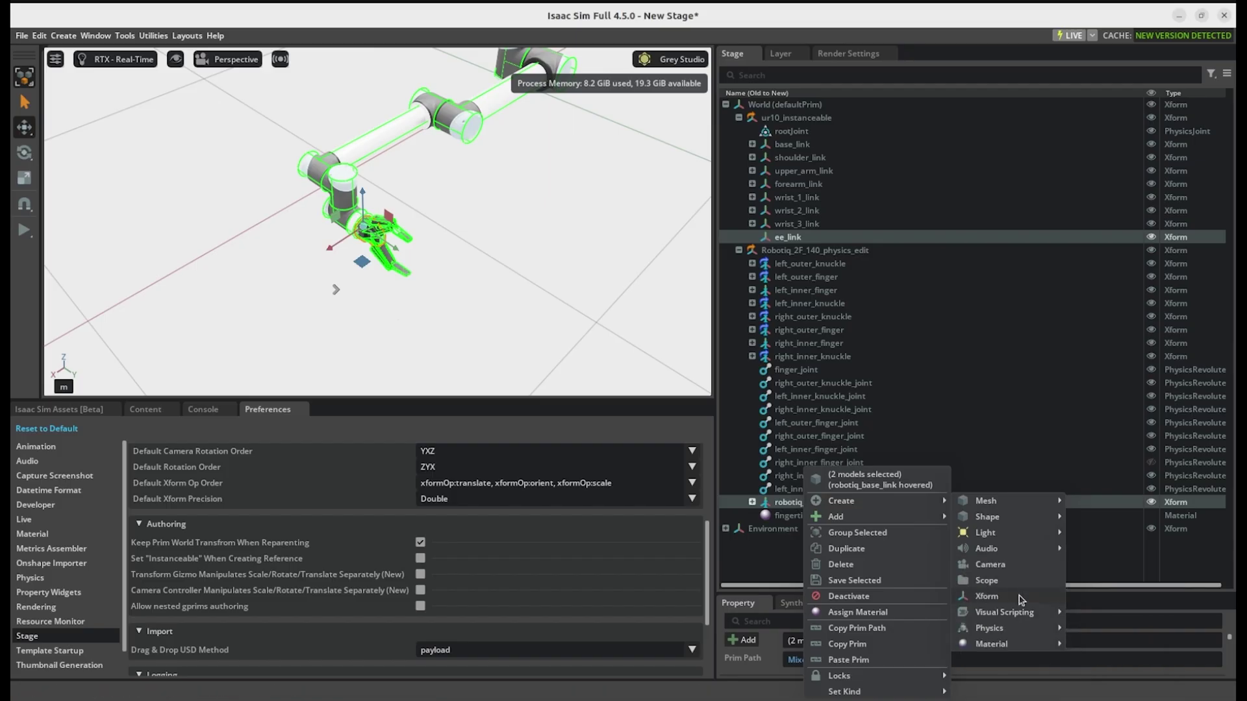
mouse_move(1079, 626)
left_click(986, 594)
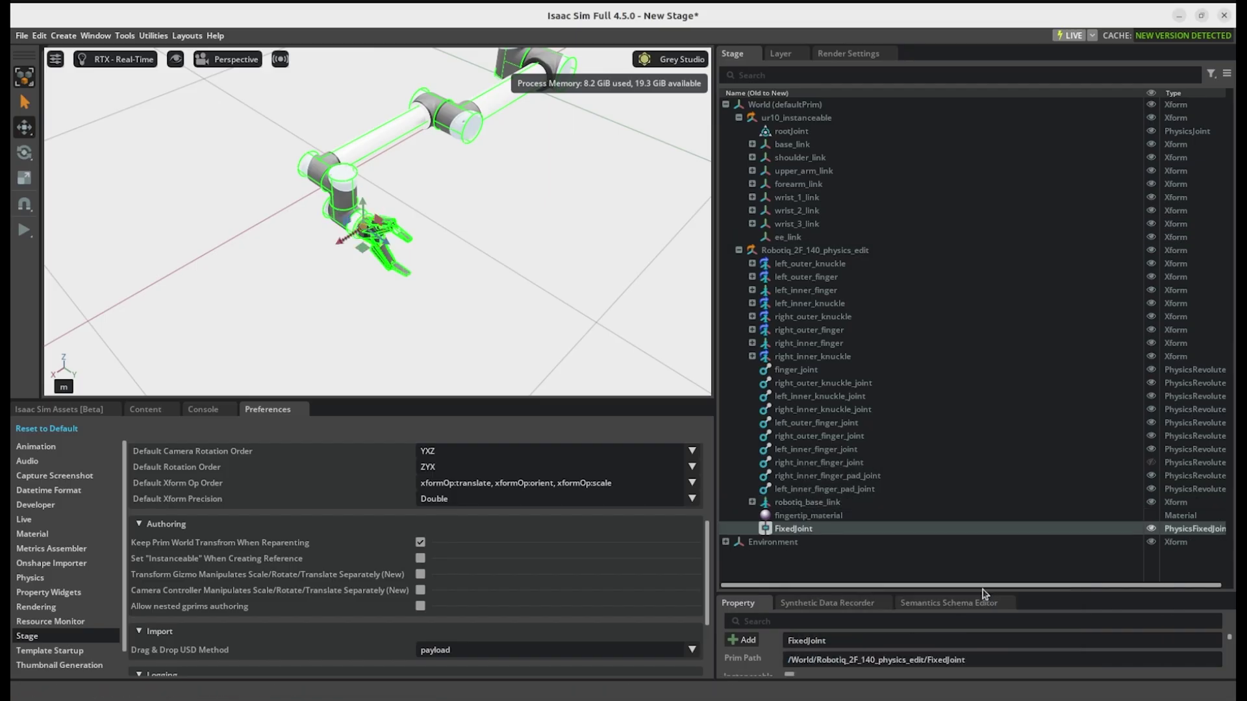
left_click(24, 230)
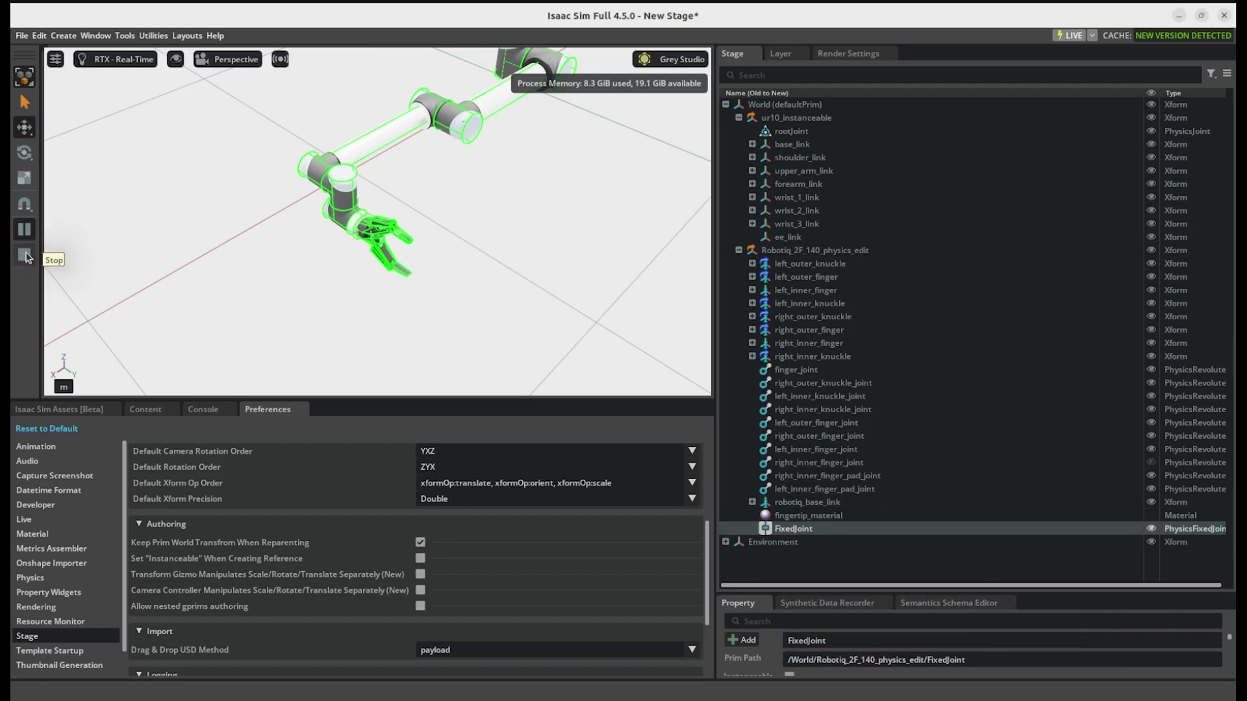
Step: Stop the simulation, check the tutorial's next step, and bring up Save File As for the stage
left_click(580, 205)
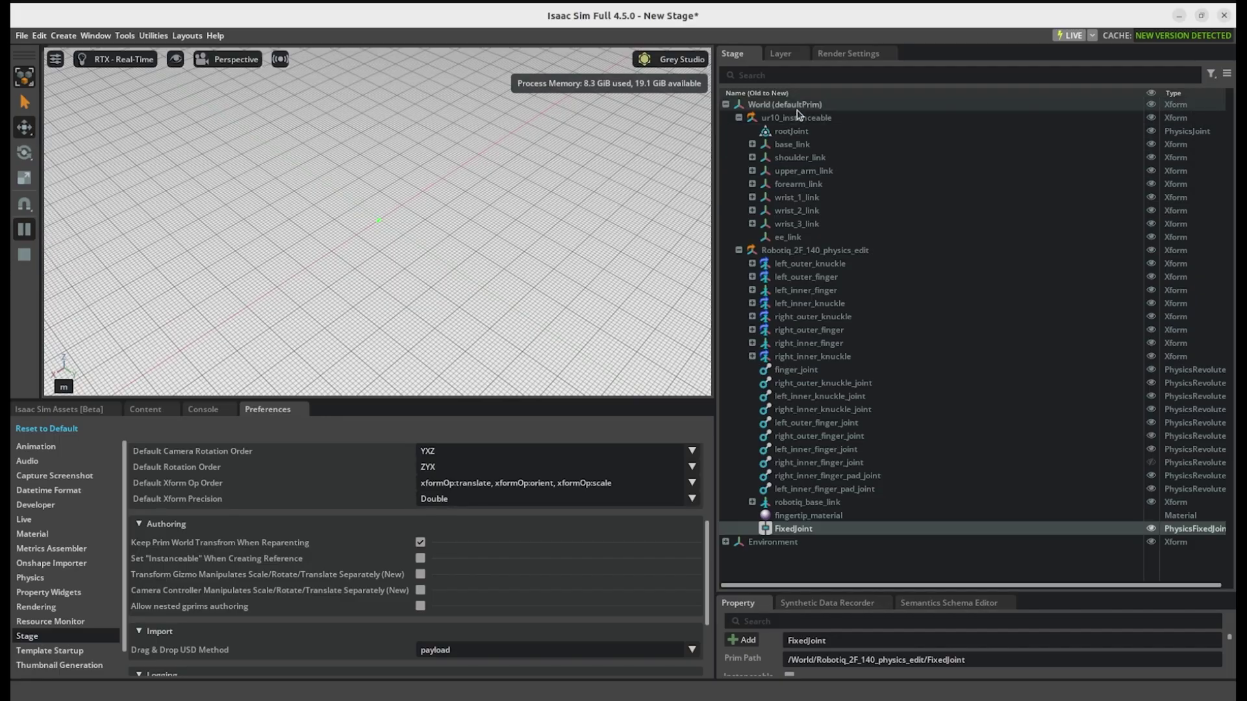
left_click(24, 255)
key("alt+Tab")
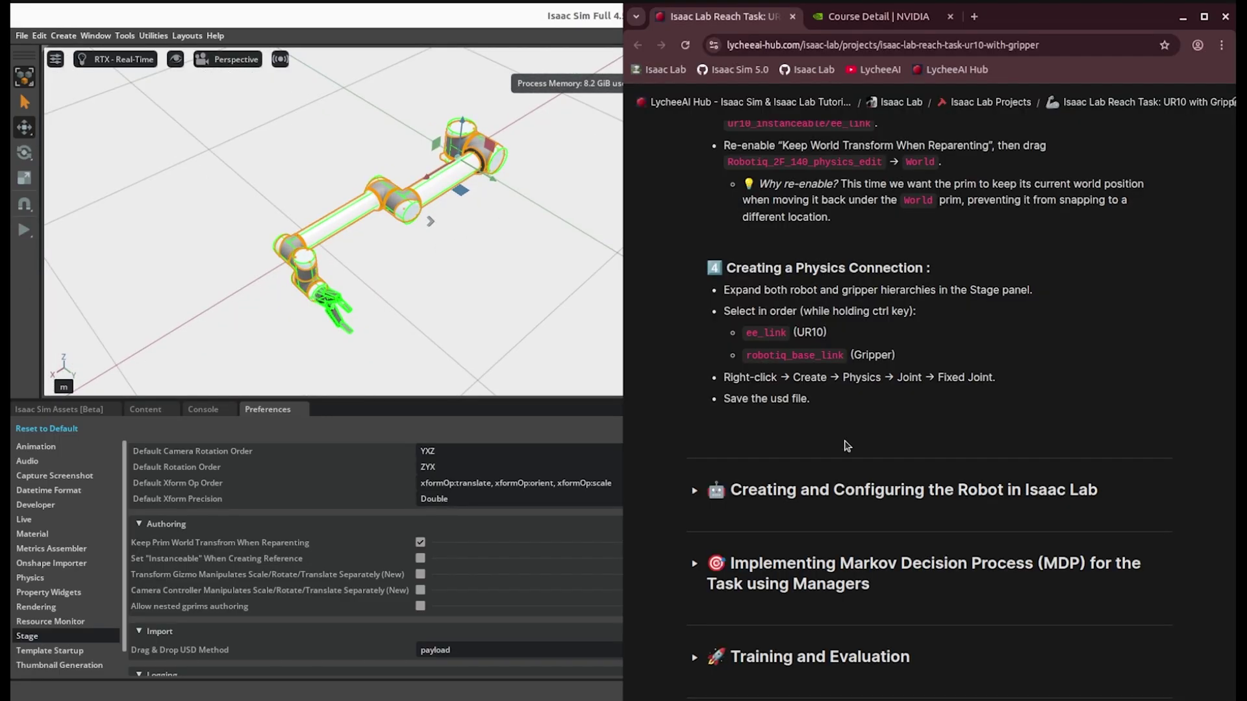
key("alt+Tab")
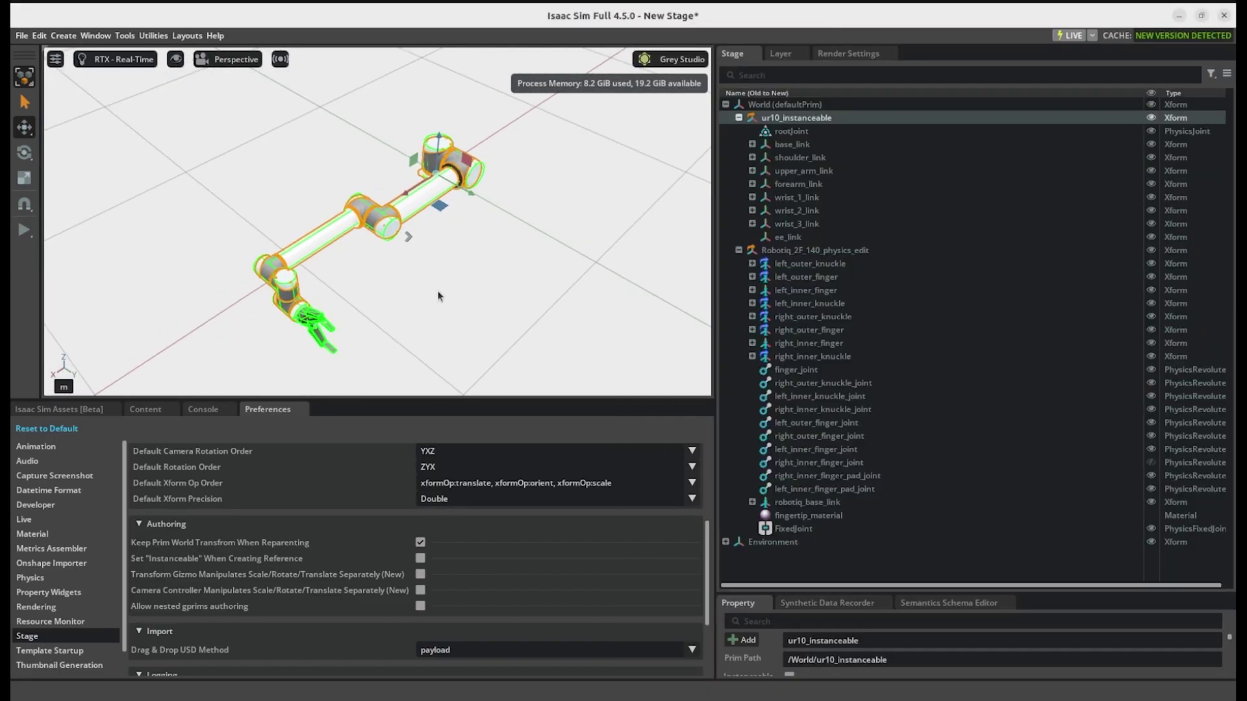
key("ctrl+s")
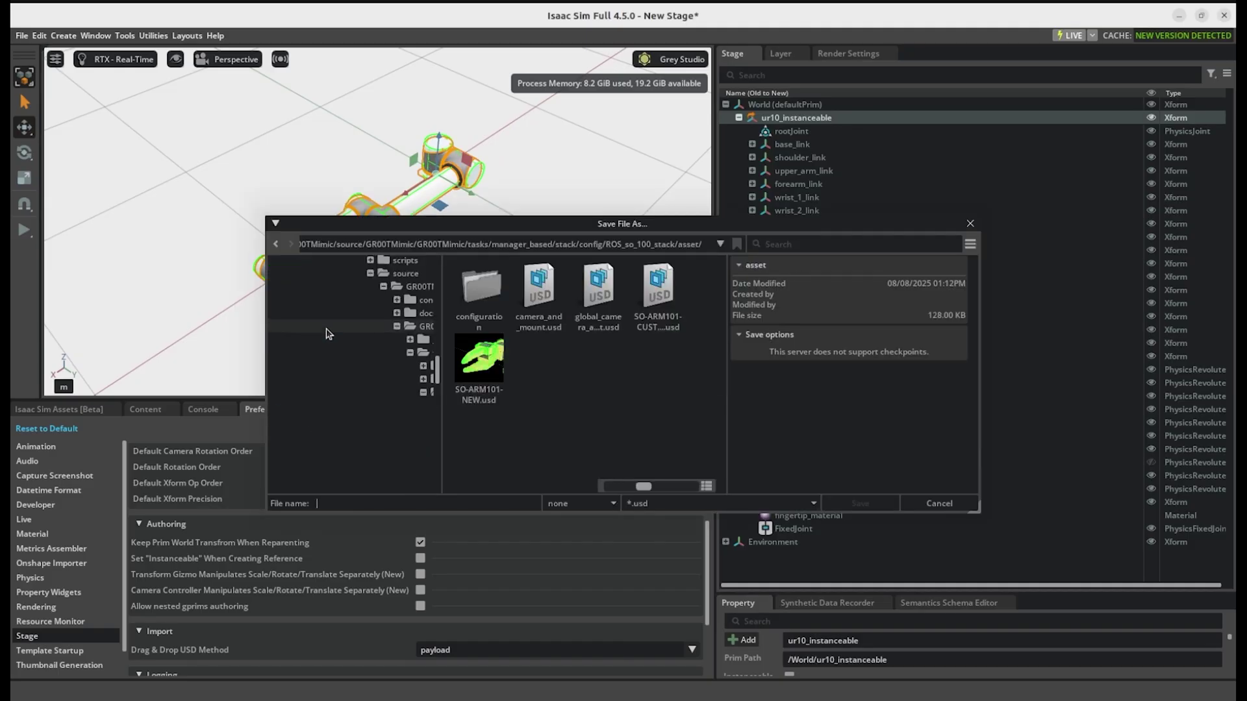
Step: Use the Save File As path bar to climb up to the home folder
double_click(323, 246)
left_click(323, 245)
left_click(370, 247)
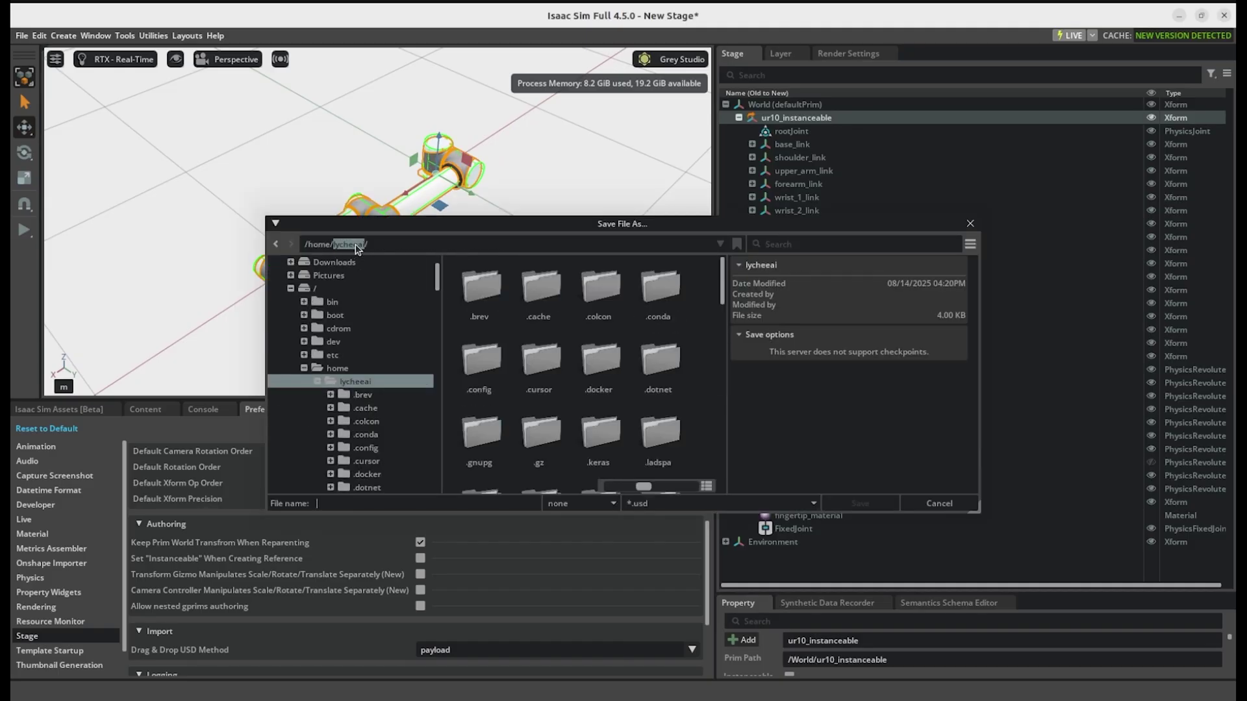